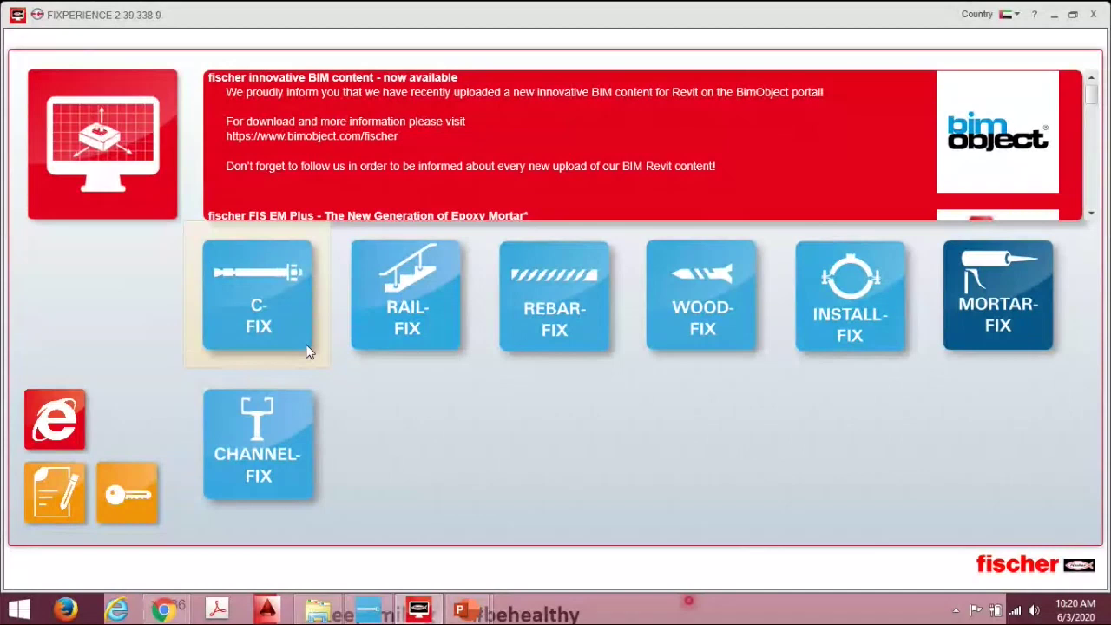
- Switch to the C-FIX anchor design module and set the substrate to Masonry
click(363, 613)
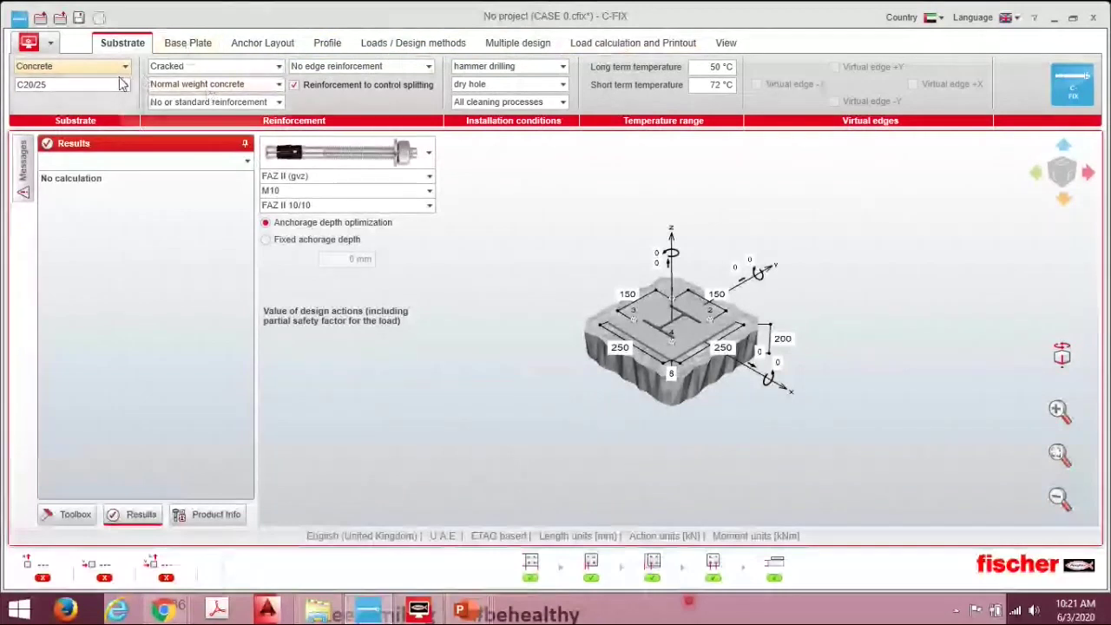
click(66, 68)
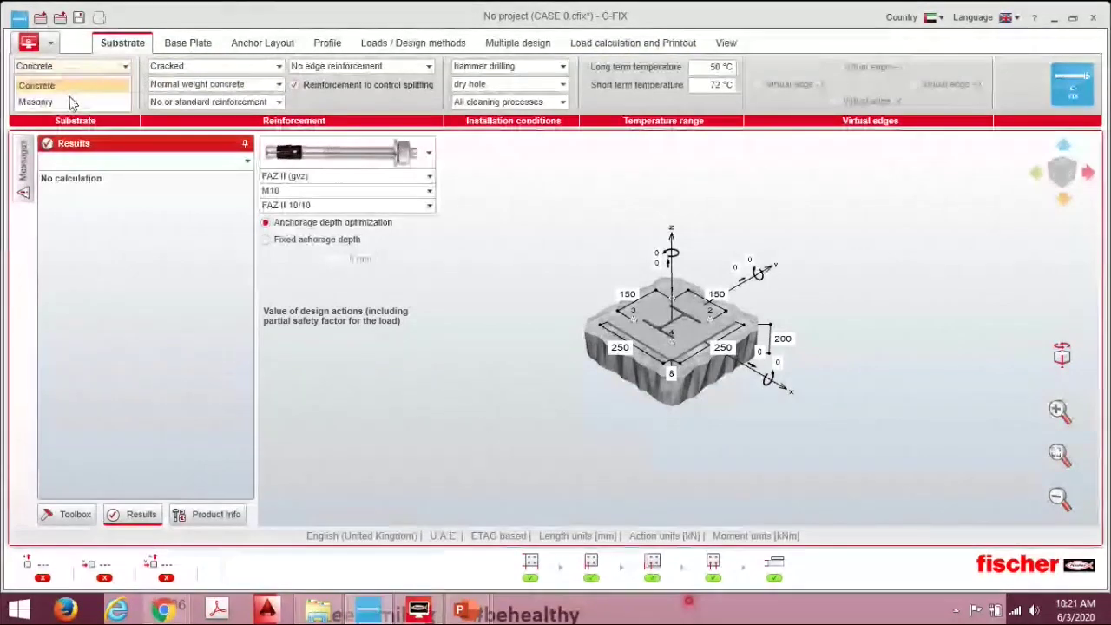
click(69, 101)
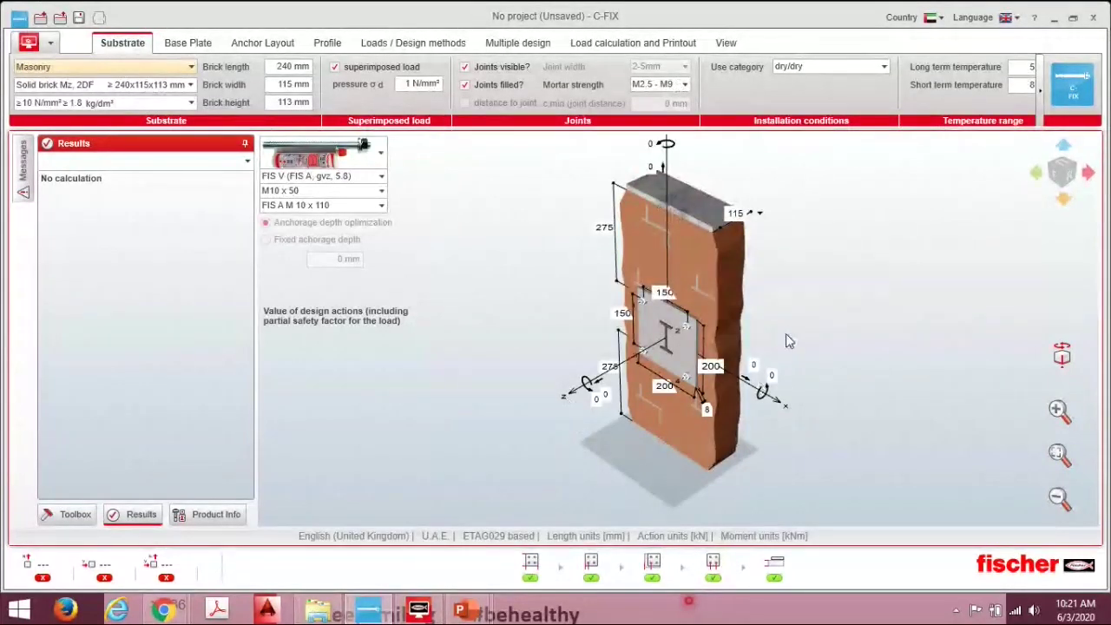
- Filter the bricks to perforated or hollow types and choose the 440x215x215 mm light-weight concrete hollow block Hbl with ≥10 N/mm² strength
click(191, 85)
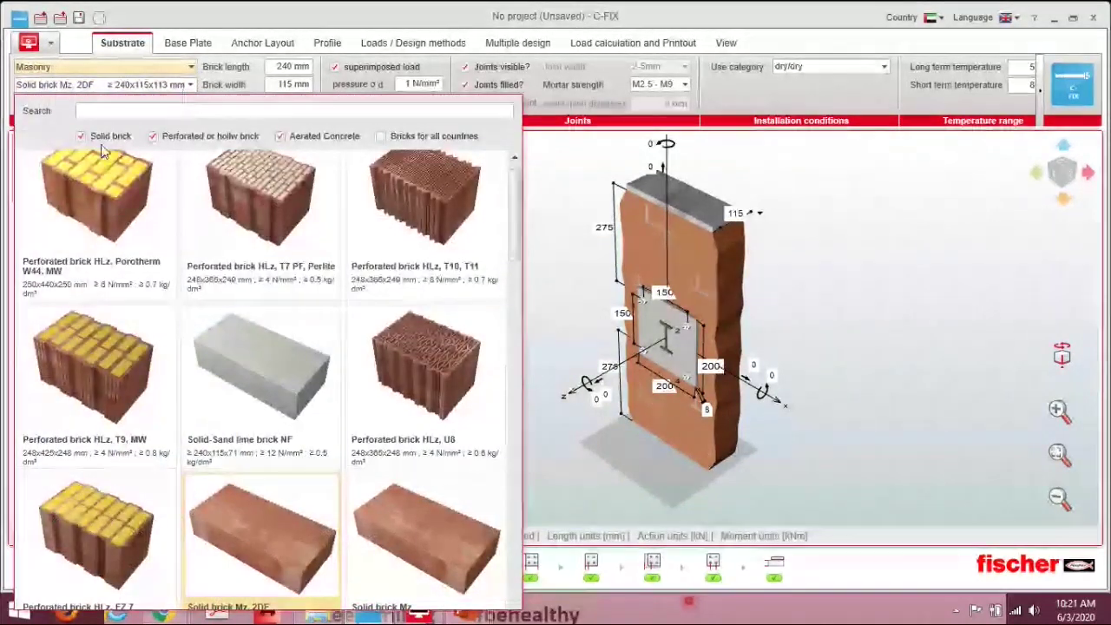
scroll(240, 158, up, 1)
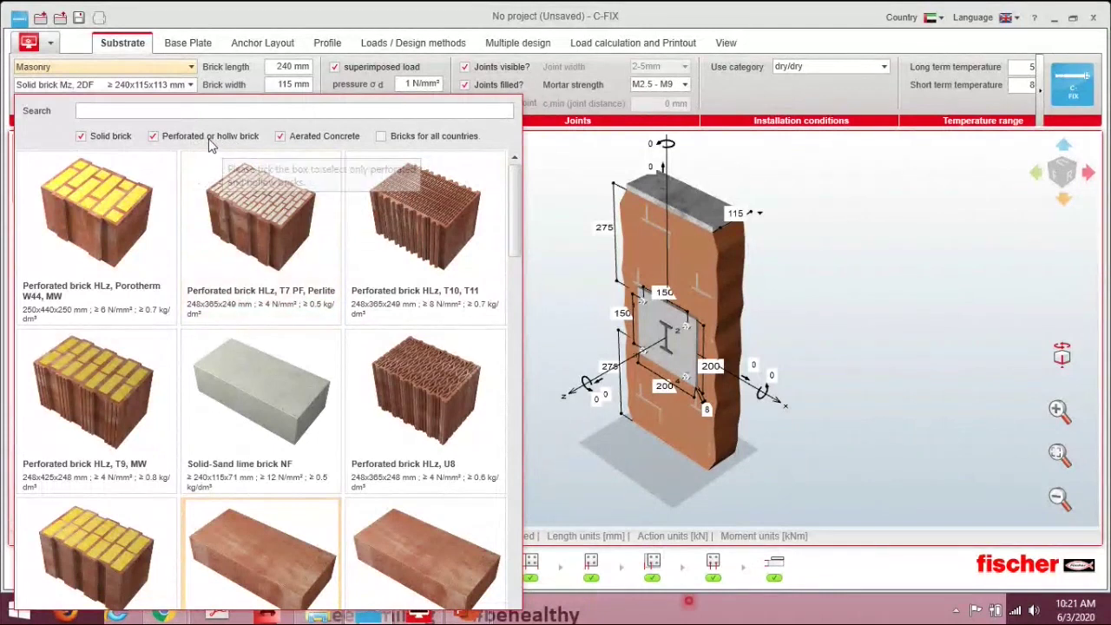
click(82, 142)
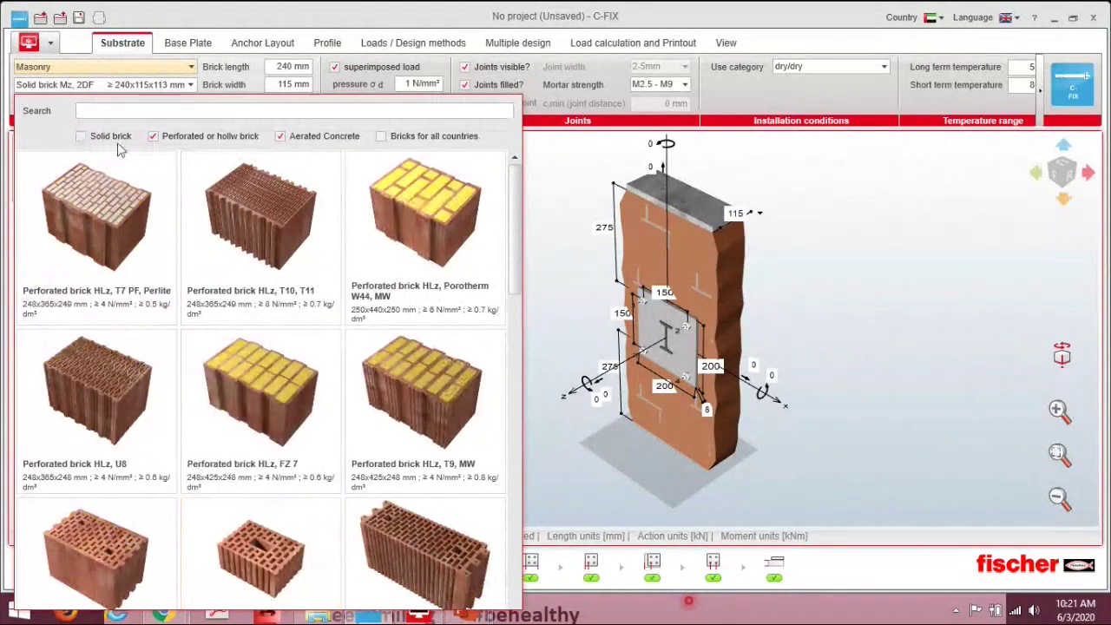
click(279, 137)
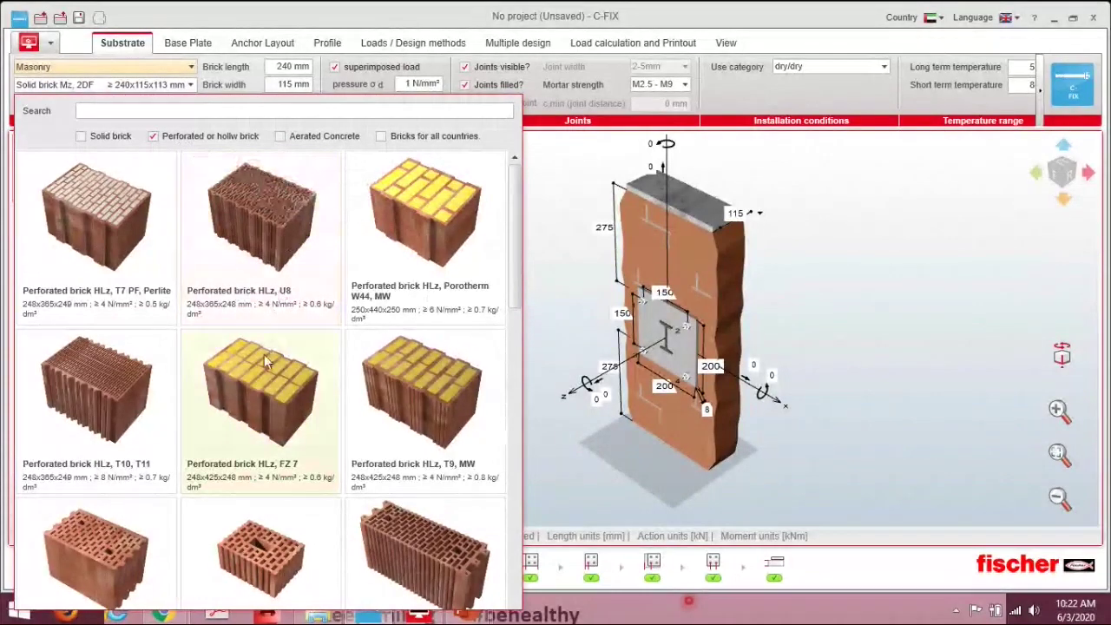
scroll(263, 366, down, 10)
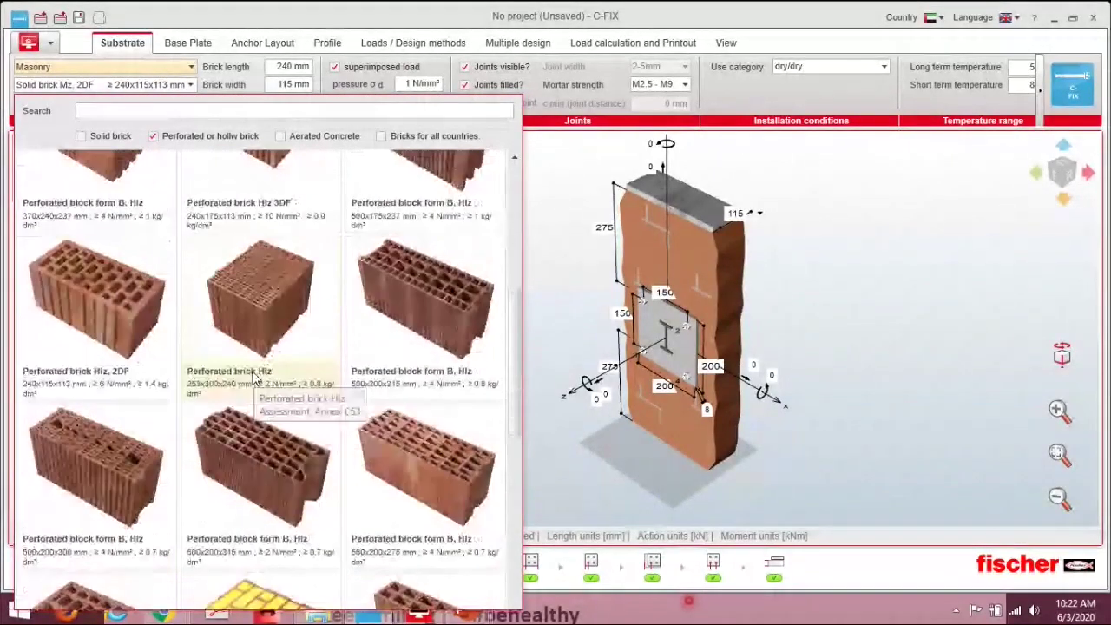
scroll(253, 379, down, 10)
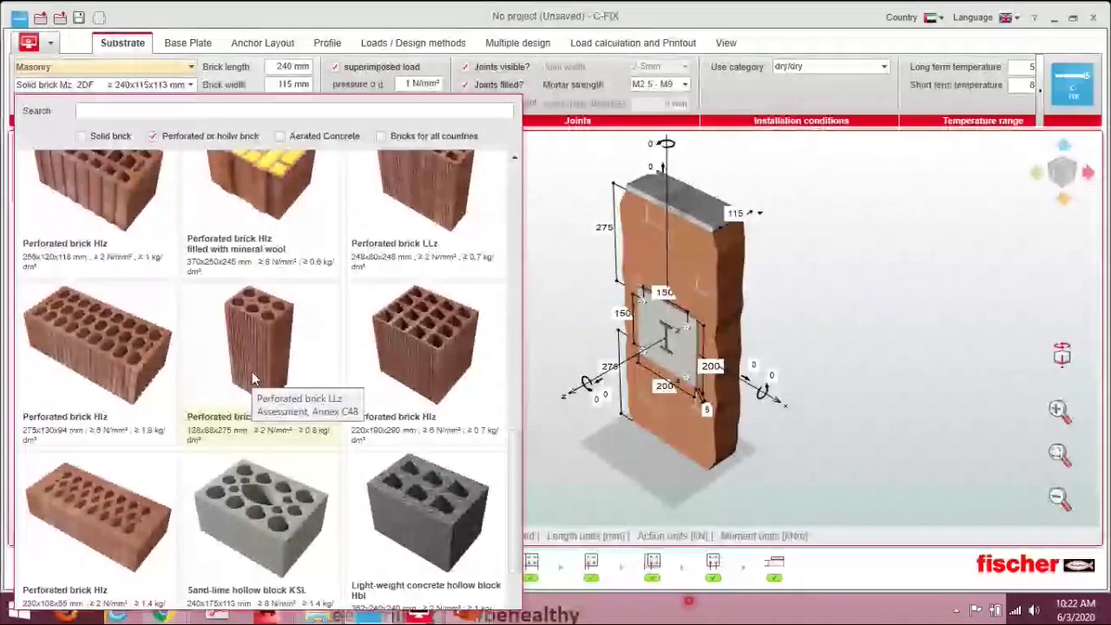
scroll(251, 371, down, 5)
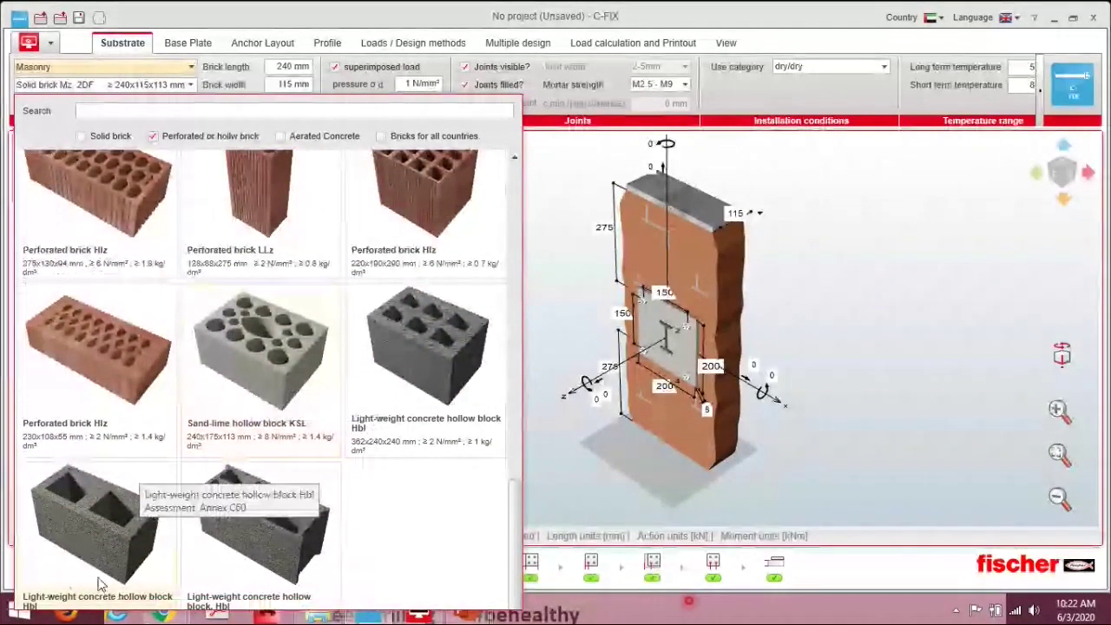
click(69, 524)
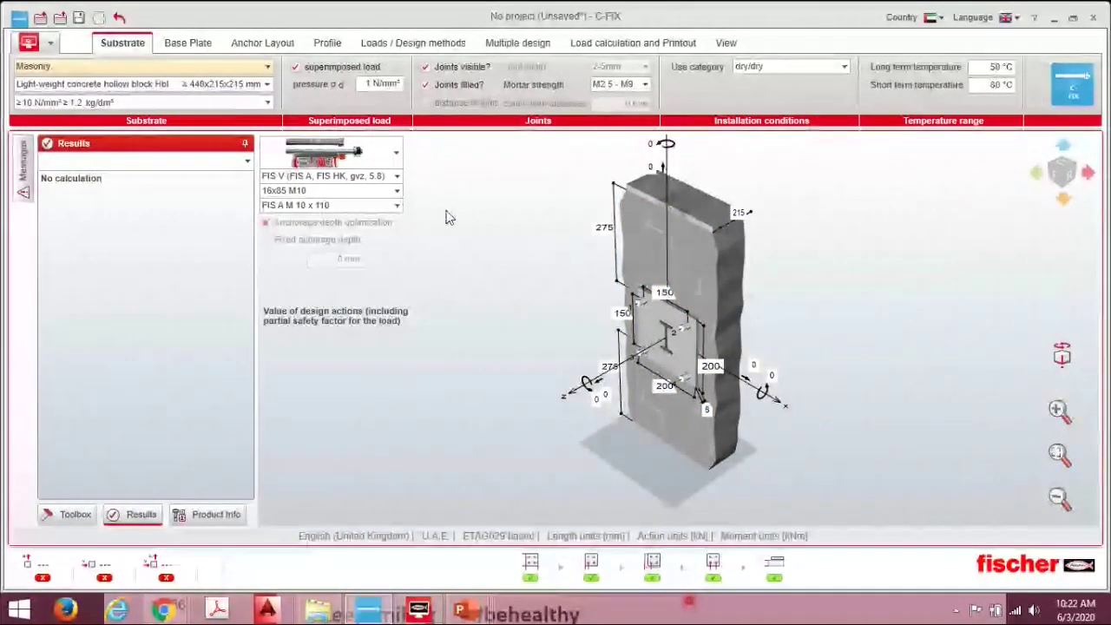
click(182, 106)
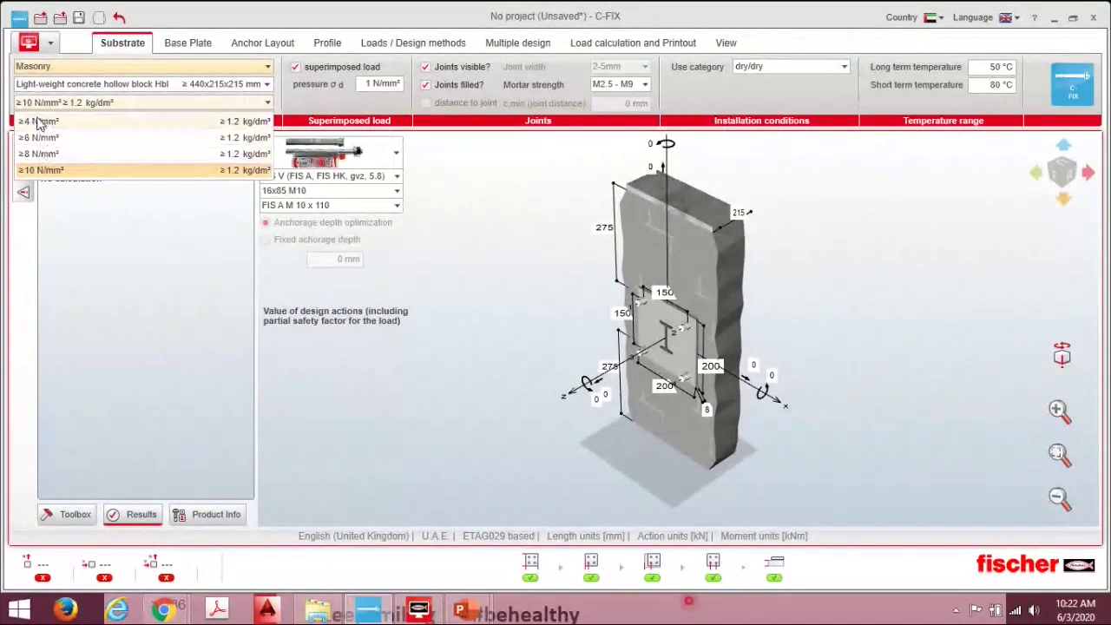
click(39, 171)
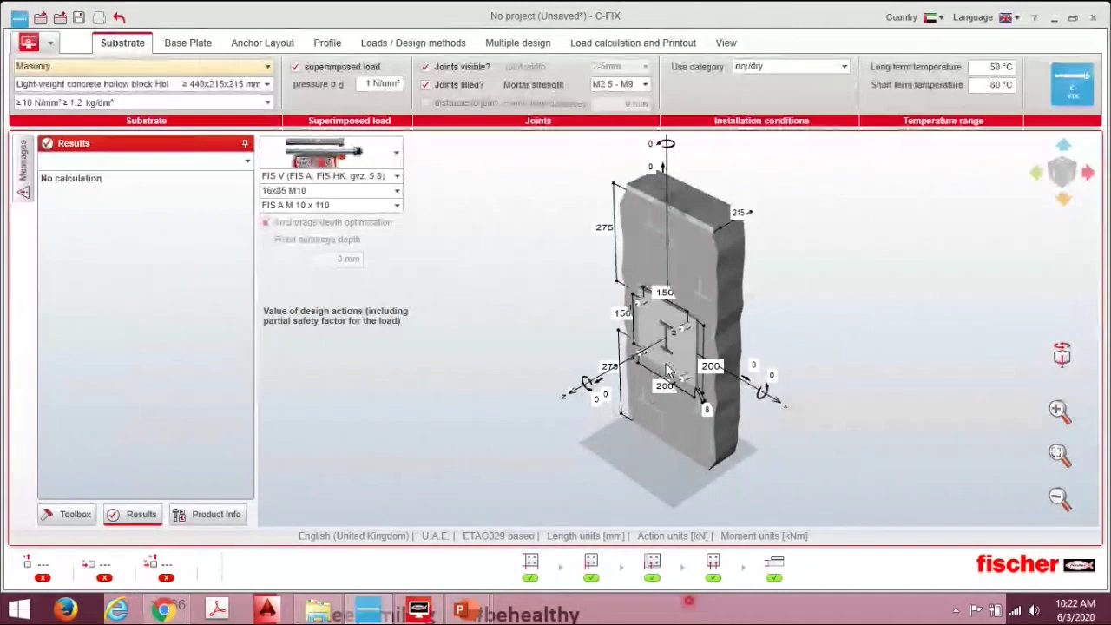
- Try an irregular eight-point polygon base plate by moving its corner points in the 2D base plate designer, and close without applying
click(184, 45)
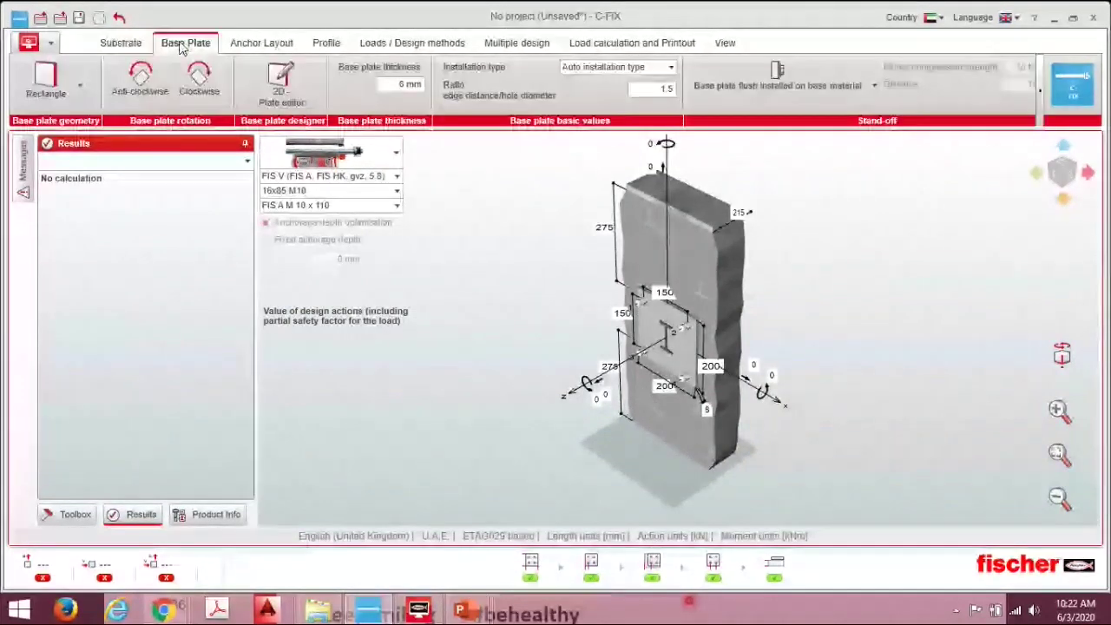
click(65, 94)
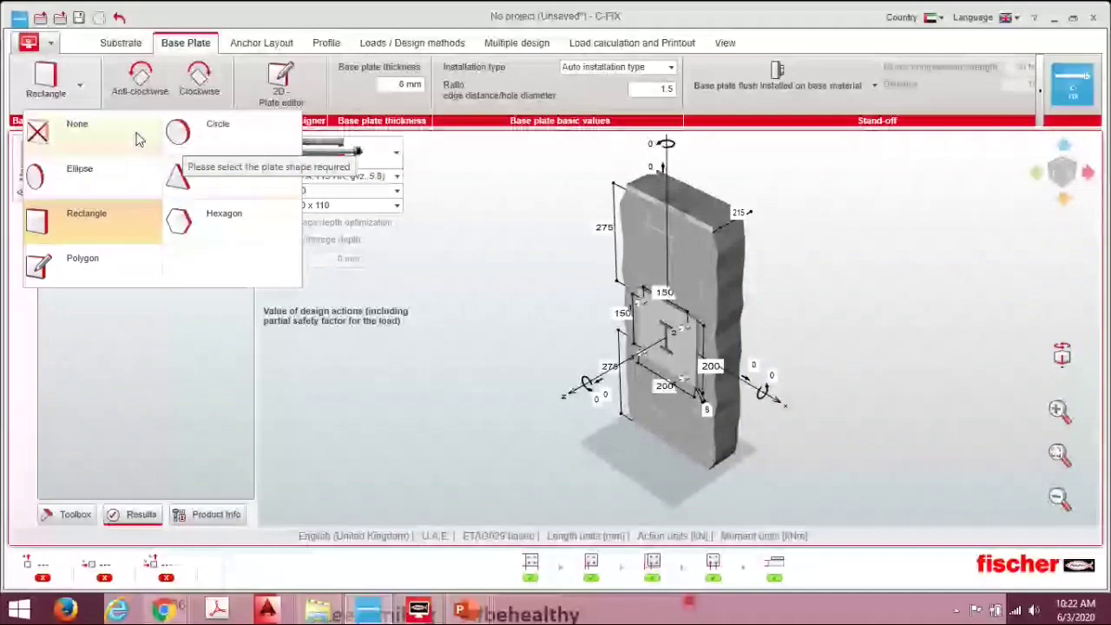
click(63, 264)
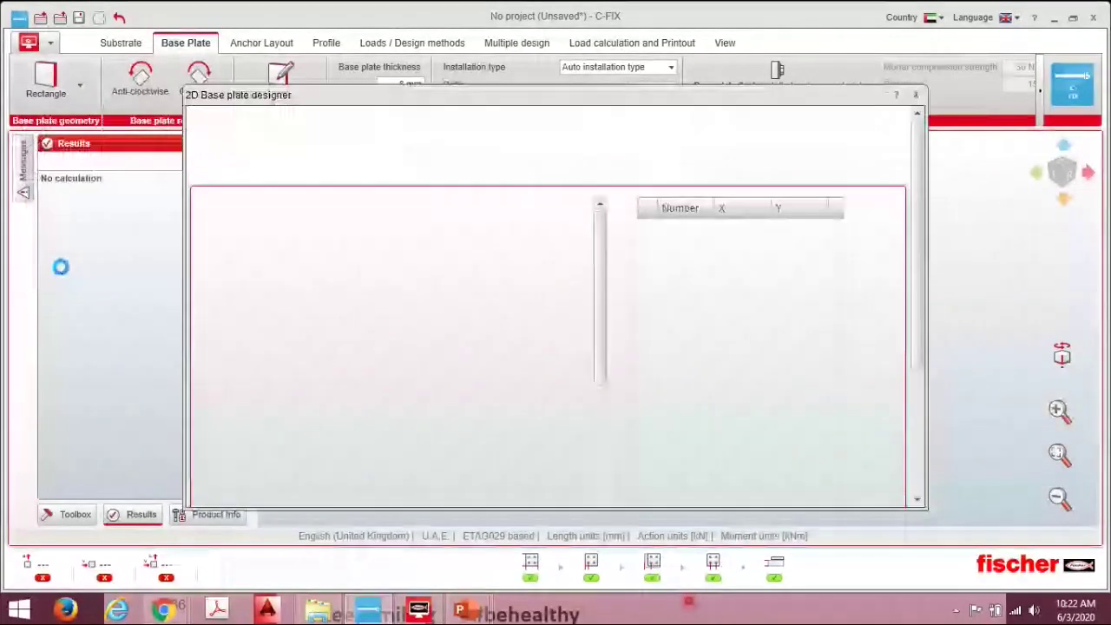
drag(533, 258, 478, 338)
click(215, 119)
drag(369, 297, 368, 367)
scroll(369, 366, down, 2)
drag(370, 437, 371, 384)
drag(262, 329, 289, 330)
drag(479, 327, 452, 330)
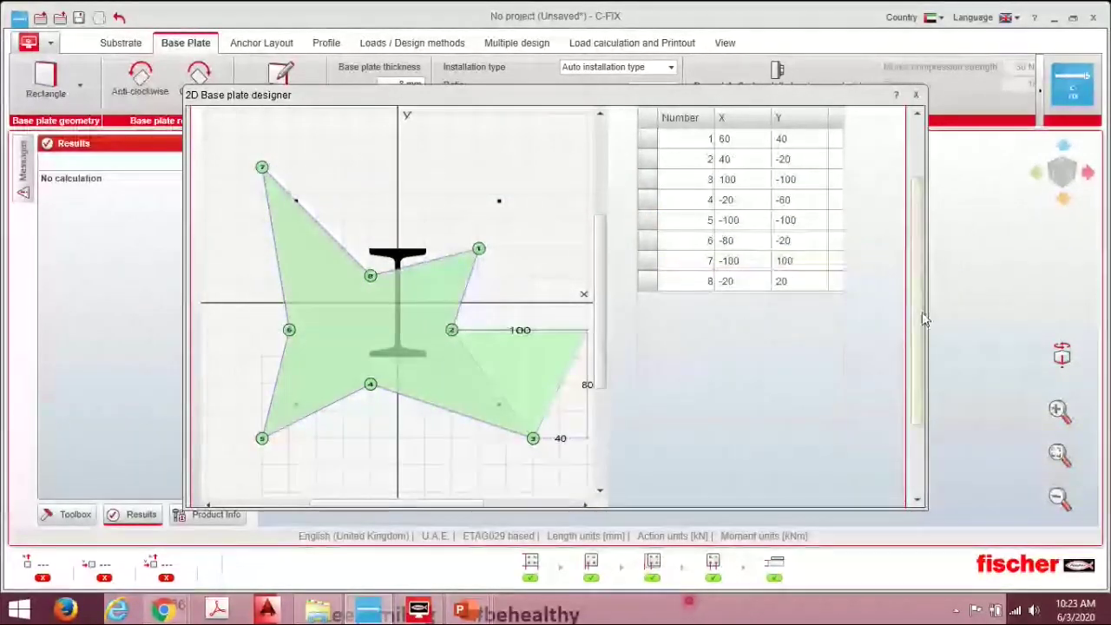
mouse_move(917, 315)
mouse_down()
mouse_move(917, 390)
mouse_move(888, 235)
mouse_move(918, 286)
mouse_up()
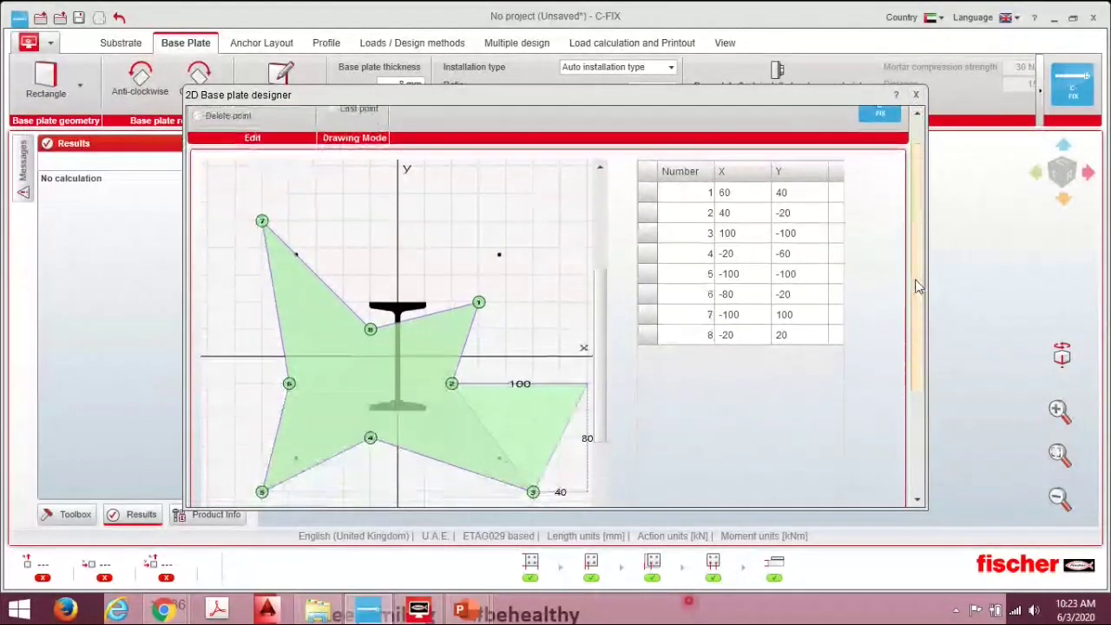
click(917, 113)
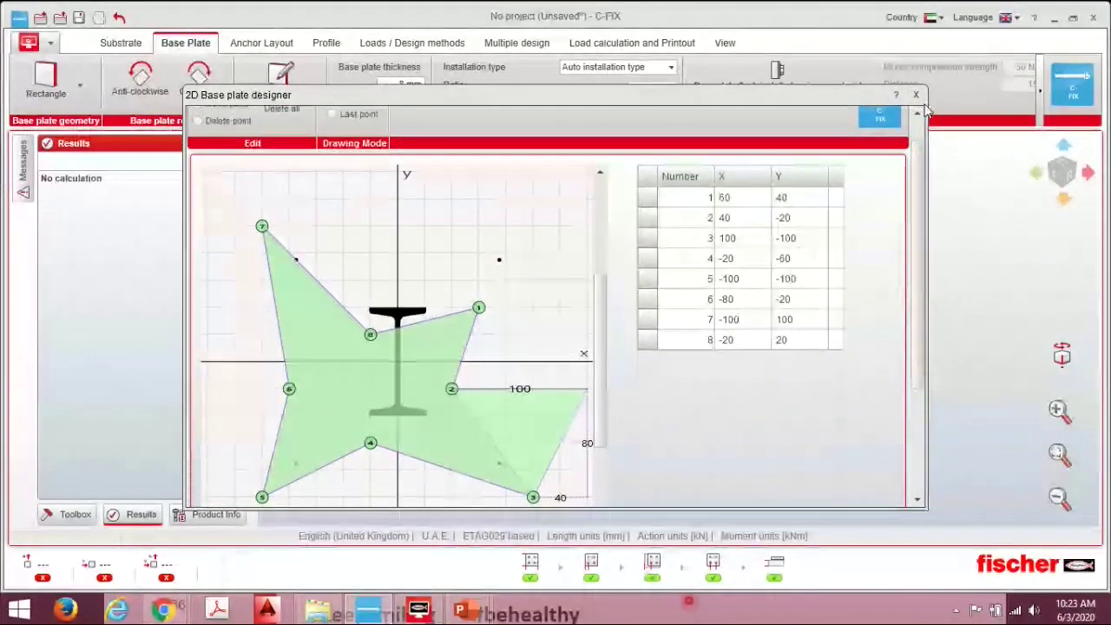
click(915, 94)
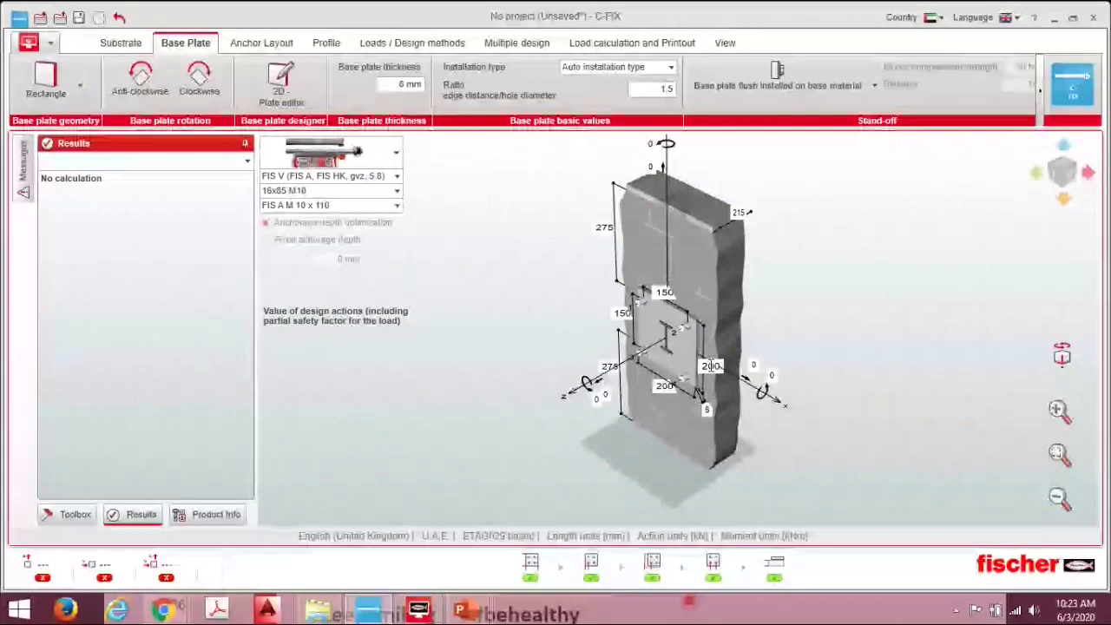
- Set both the width and the height of the rectangular base plate to 250 mm
click(660, 388)
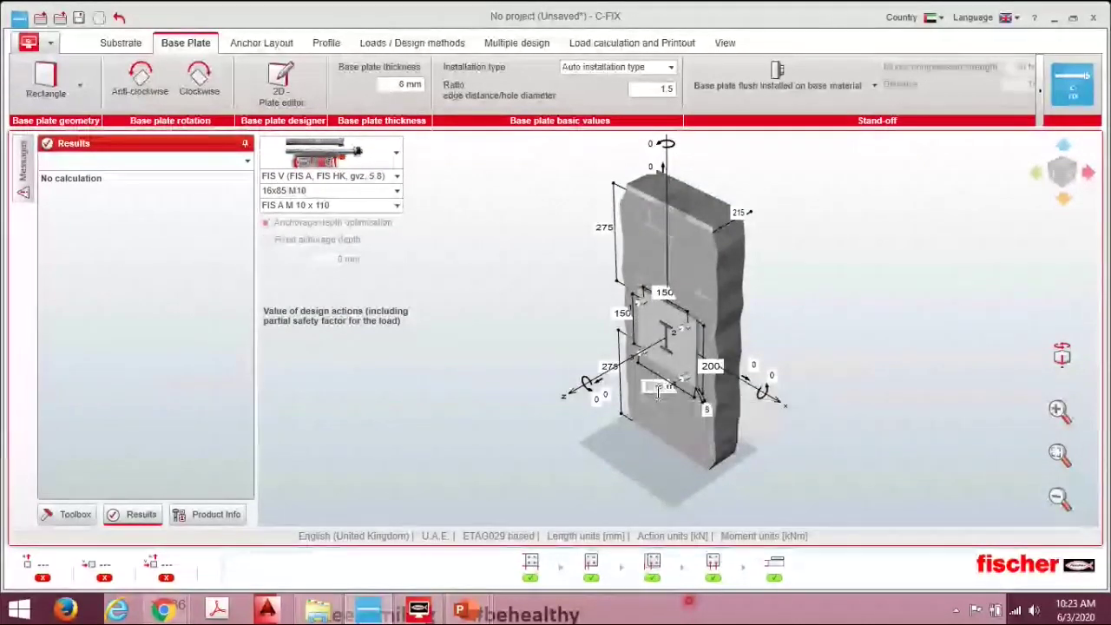
text(250)
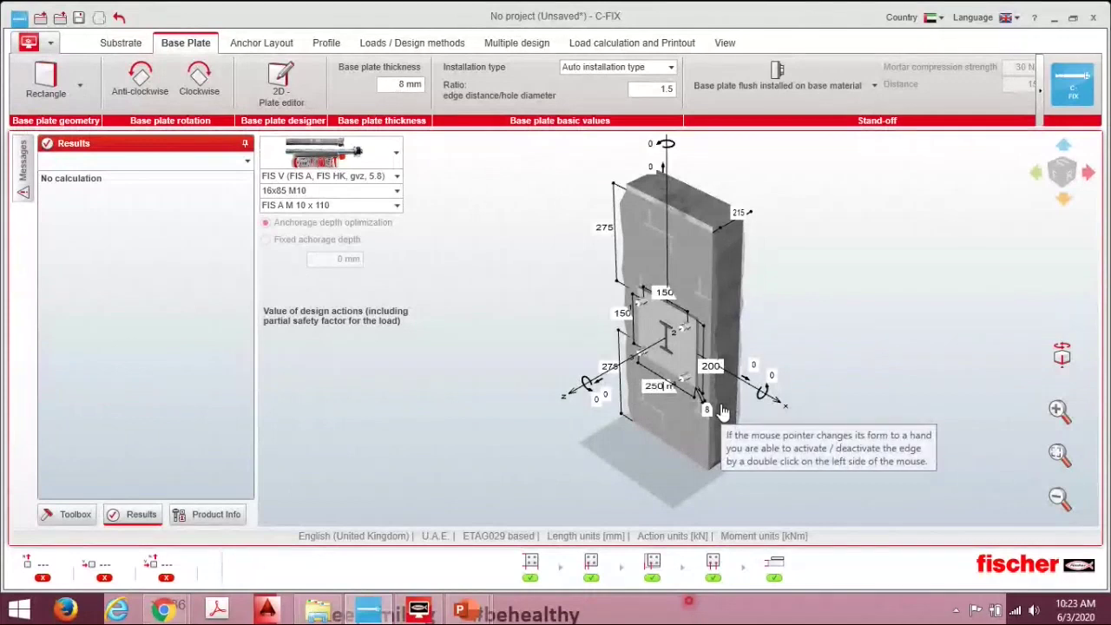
key(Return)
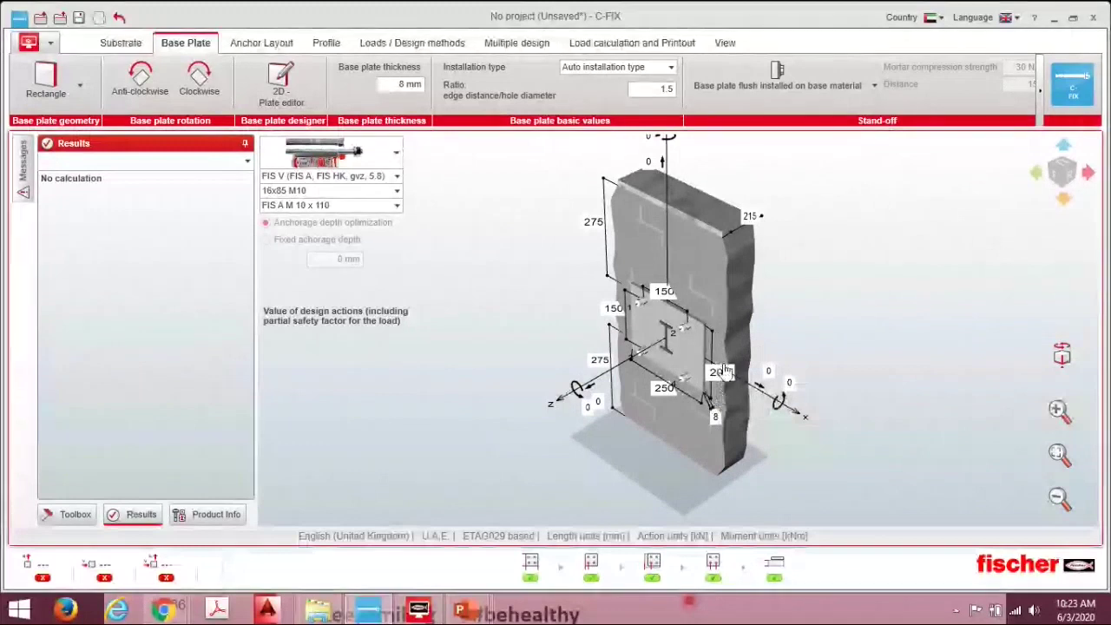
click(719, 373)
text(250)
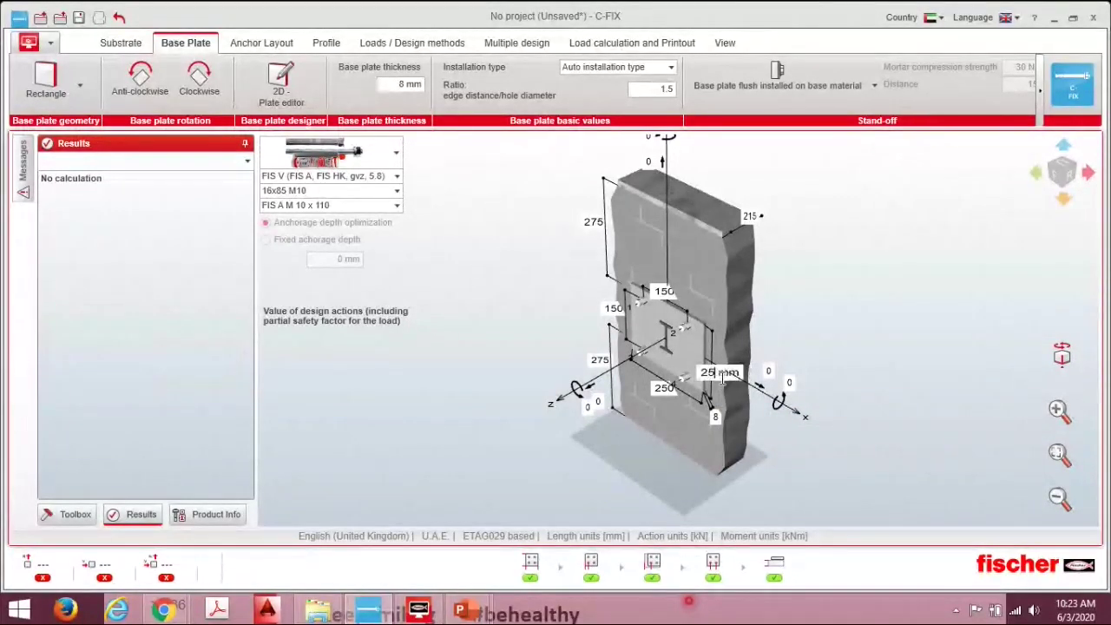
key(Return)
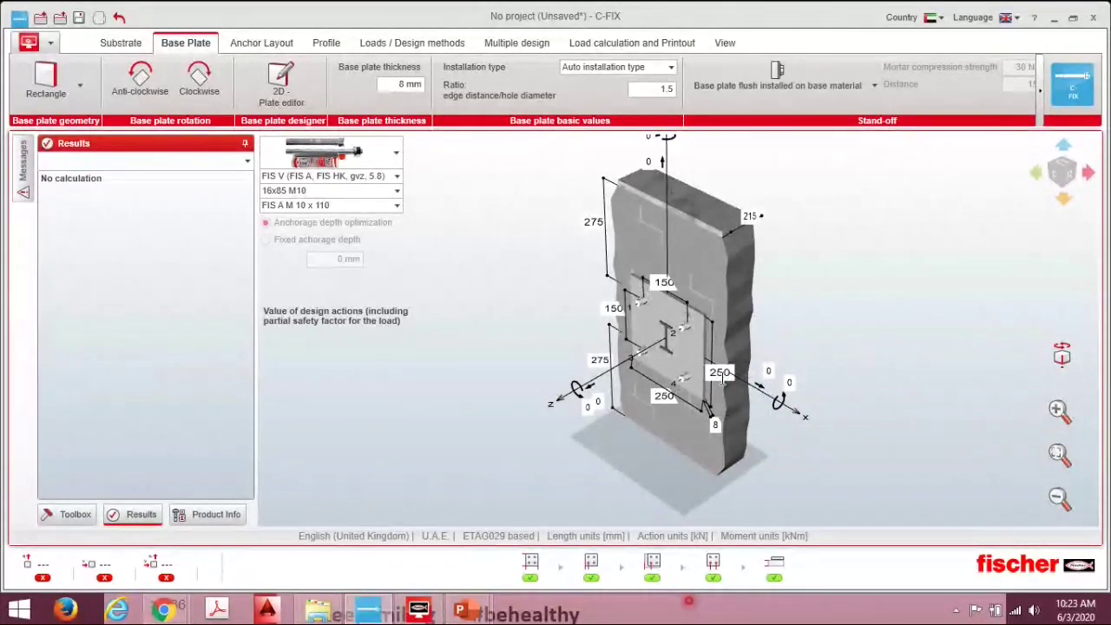
scroll(641, 435, down, 2)
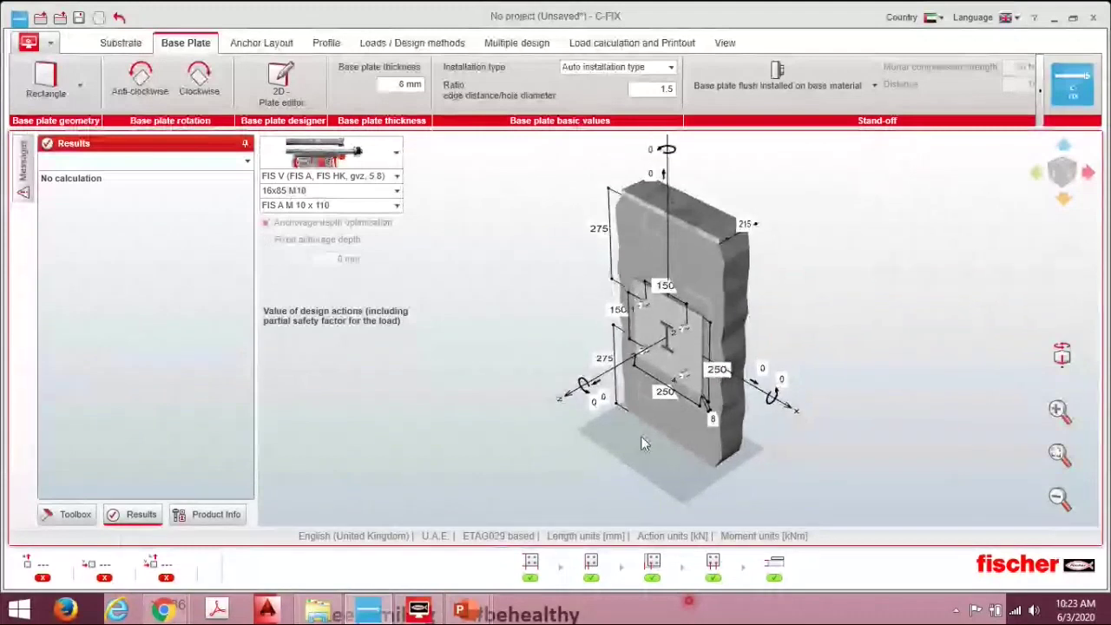
scroll(675, 322, up, 1)
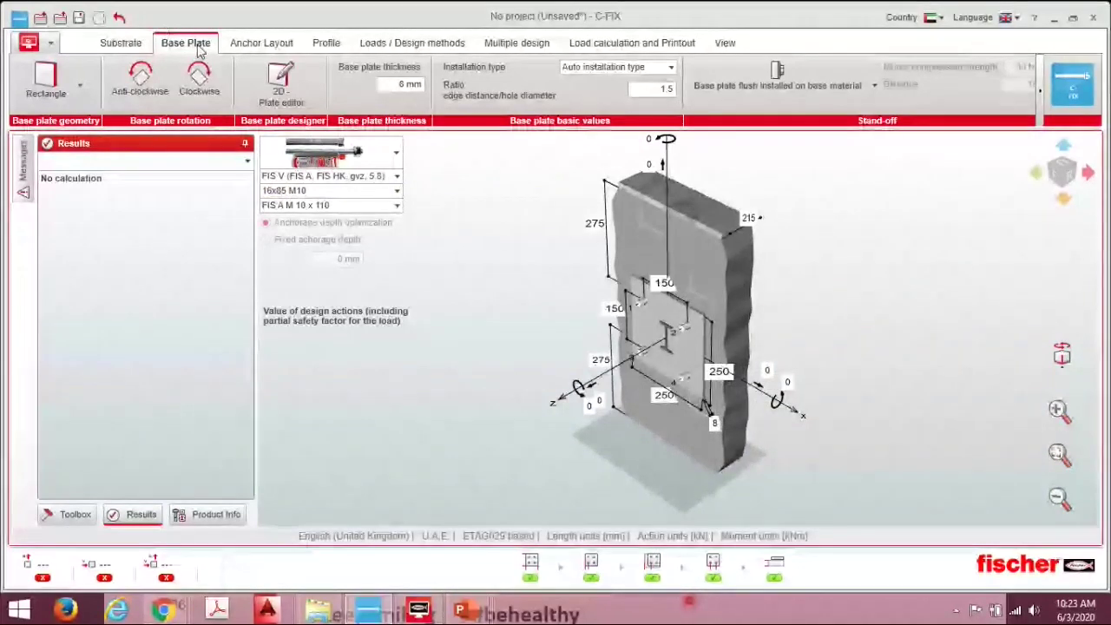
- Check the anchor arrangements available for the base plate, keeping the four-anchor layout
click(251, 45)
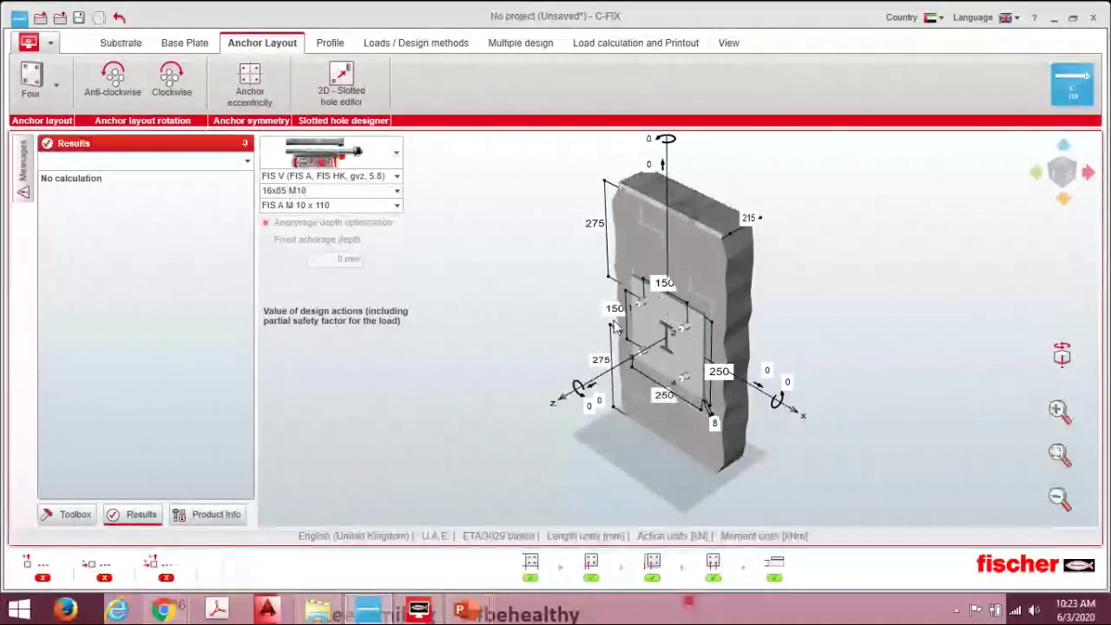
click(30, 87)
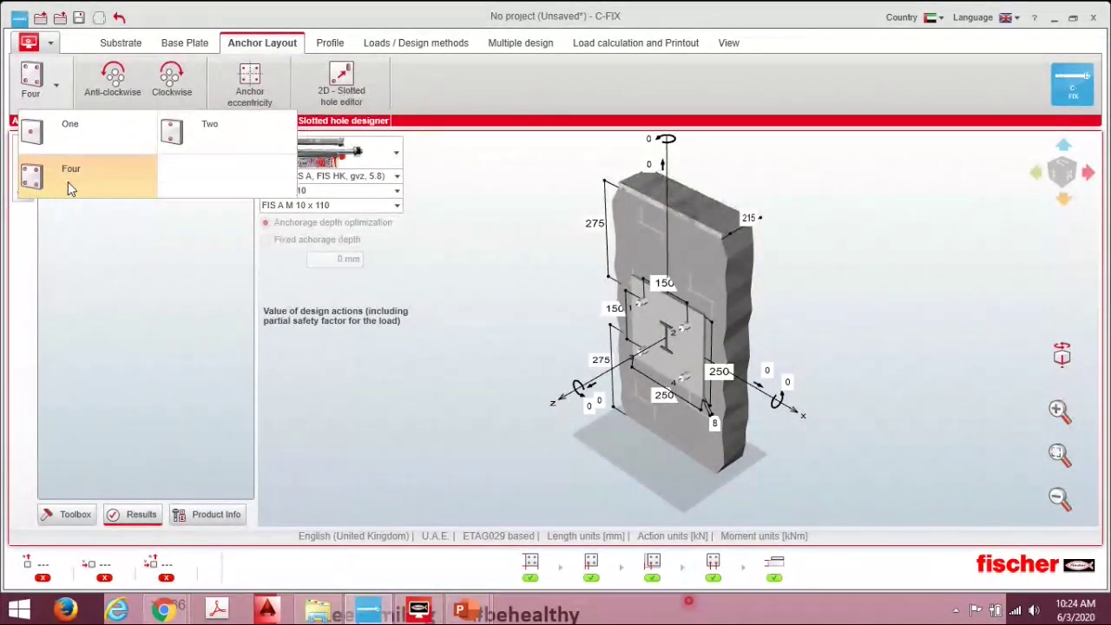
click(333, 430)
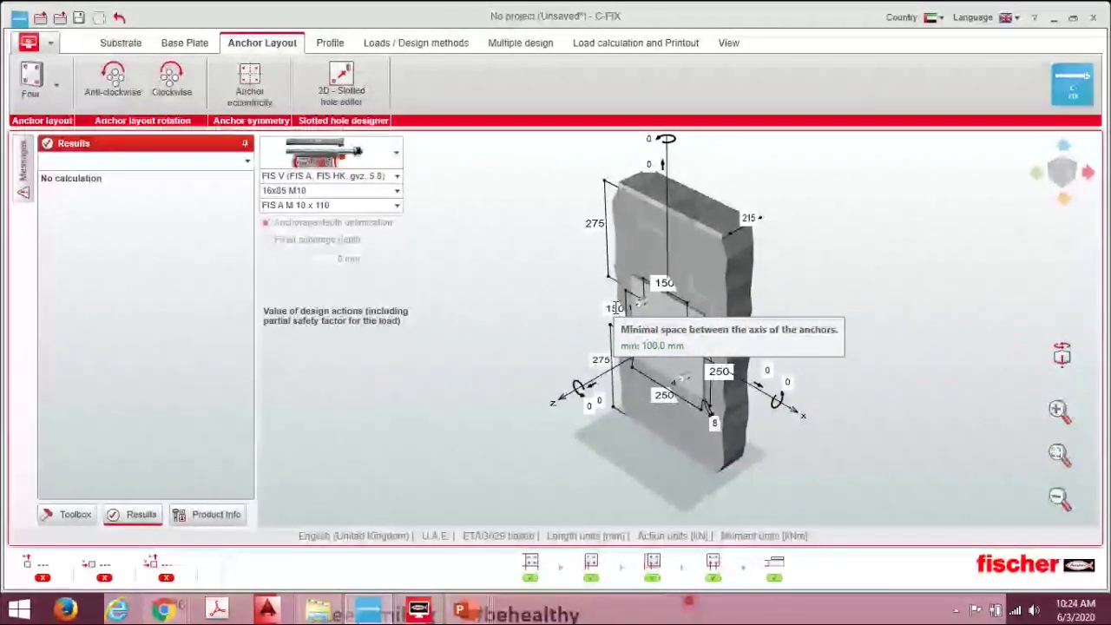
- Try a vertical anchor spacing of 80 mm and check the anchor spacing status
click(615, 308)
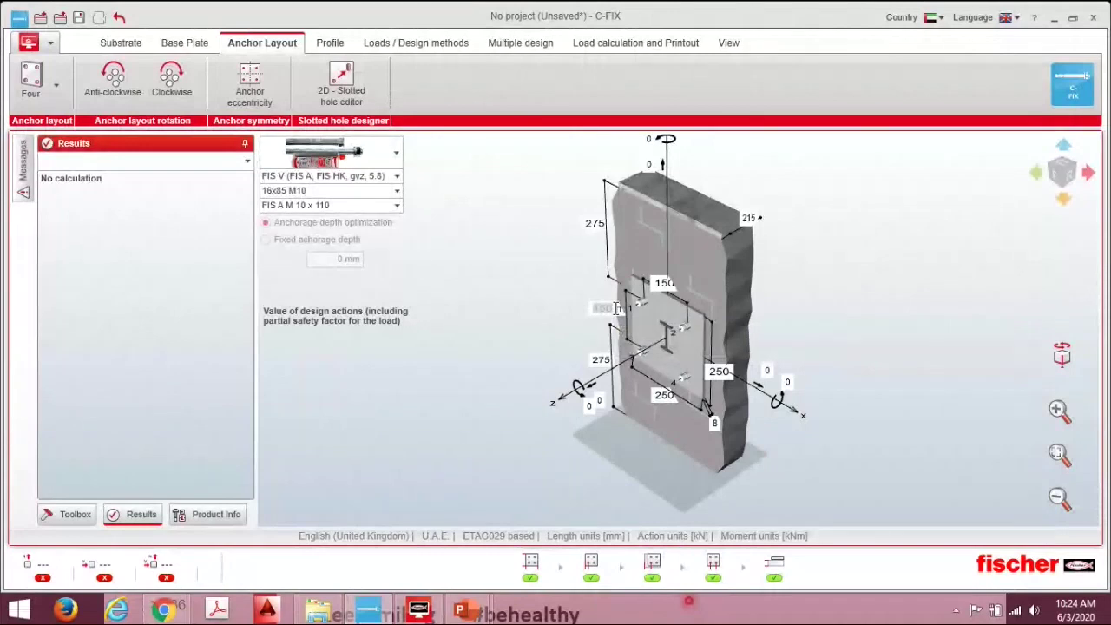
text(80)
key(Return)
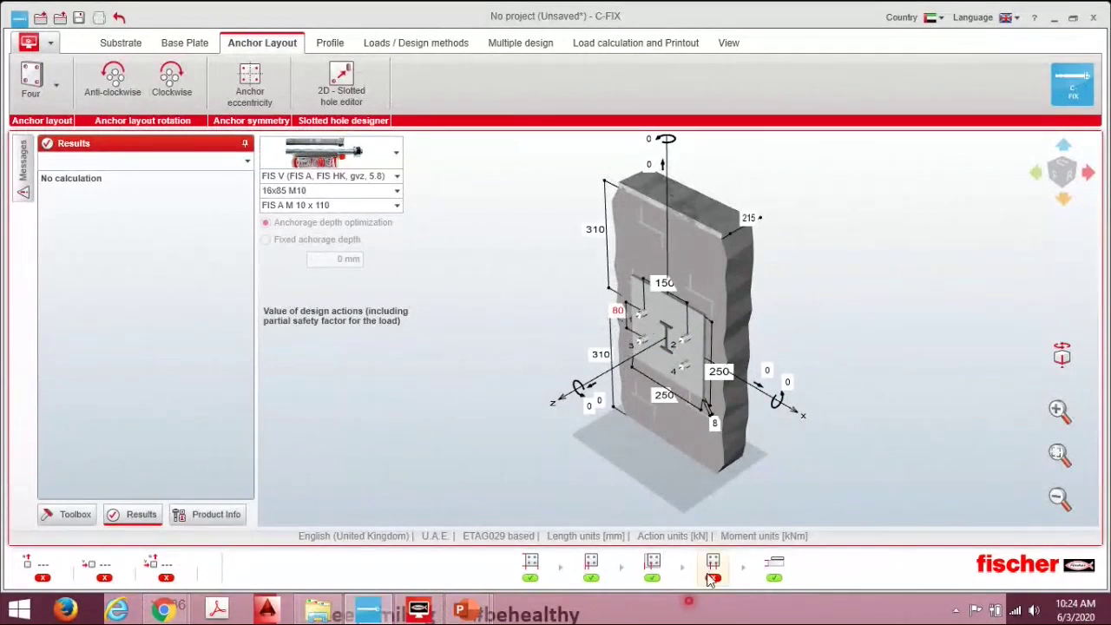
mouse_move(723, 564)
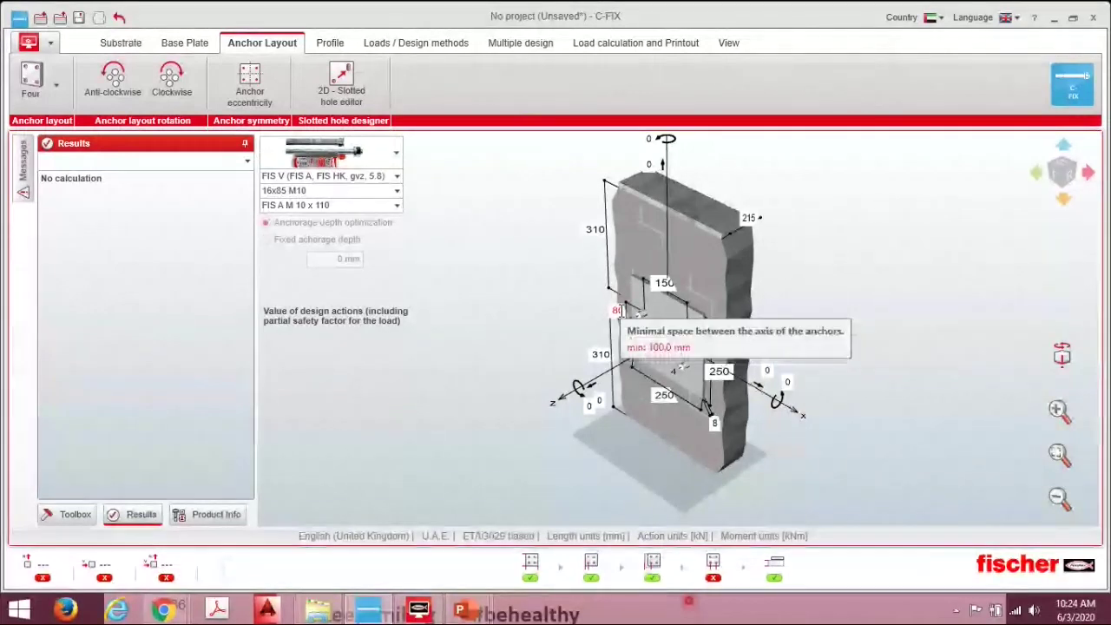
- Set the vertical spacing between the anchors to 150 mm
click(618, 310)
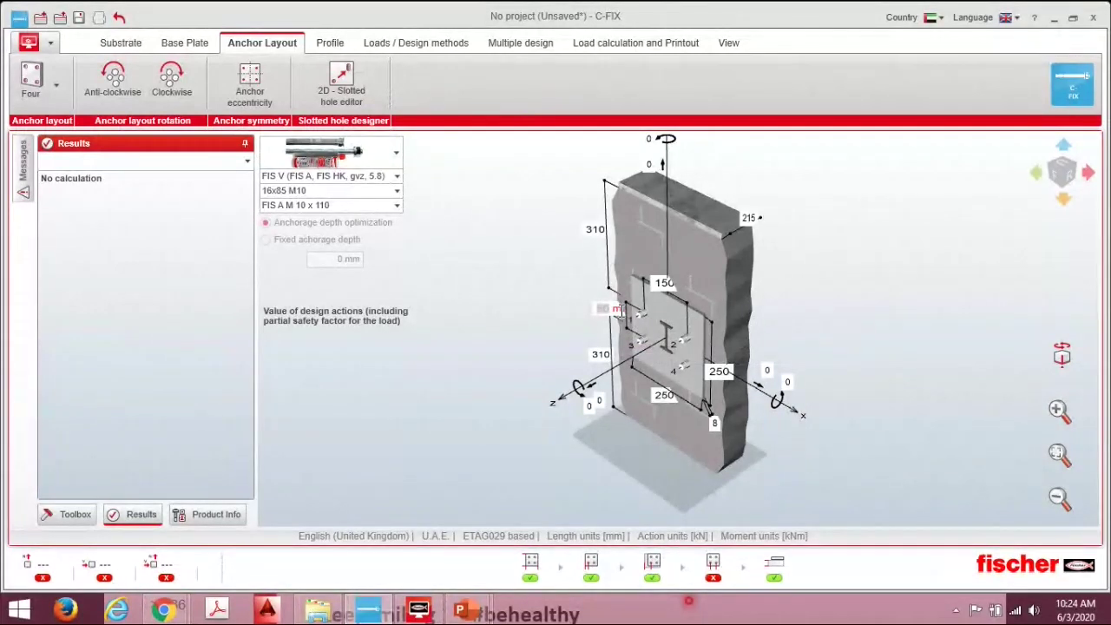
text(15)
key(Return)
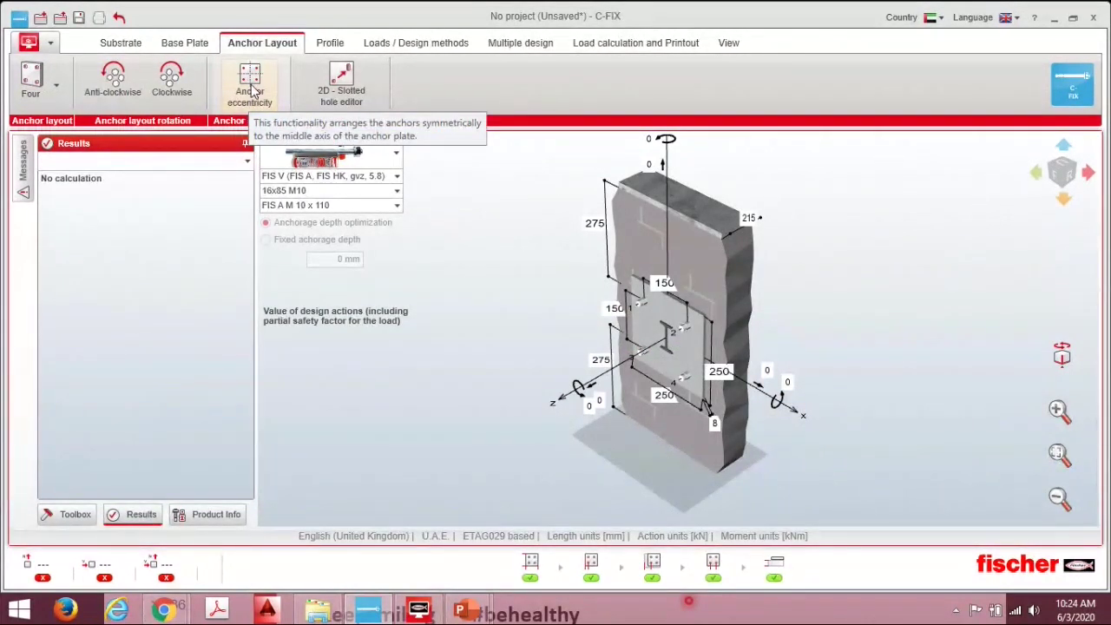
- Check the slot orientations offered for the upper-left anchor hole in the slotted hole editor, leaving the hole round
click(347, 102)
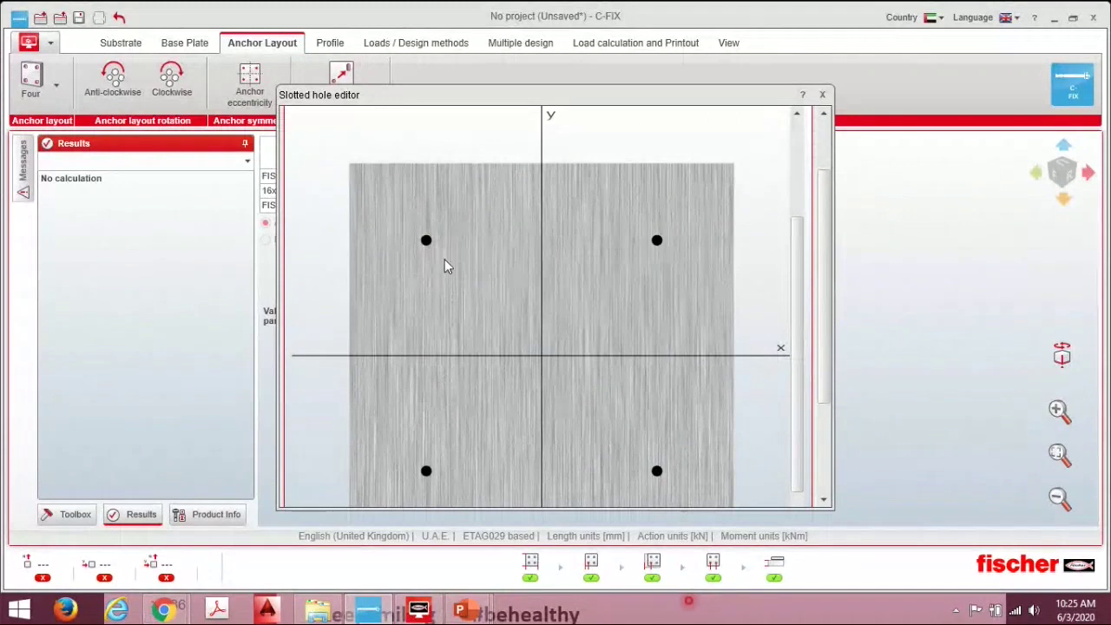
click(423, 241)
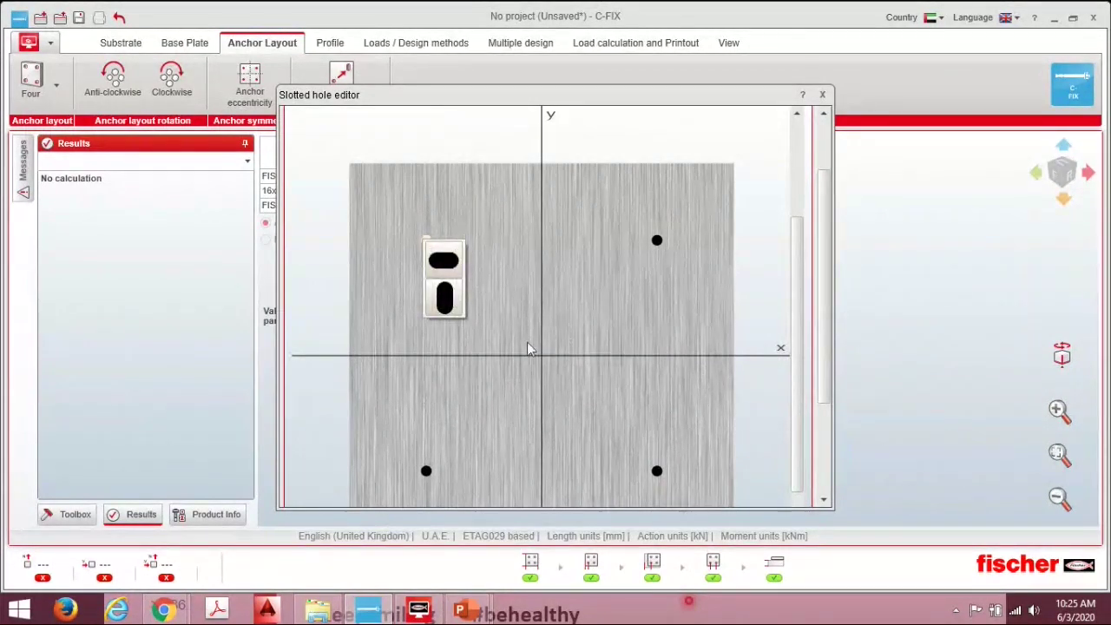
click(821, 95)
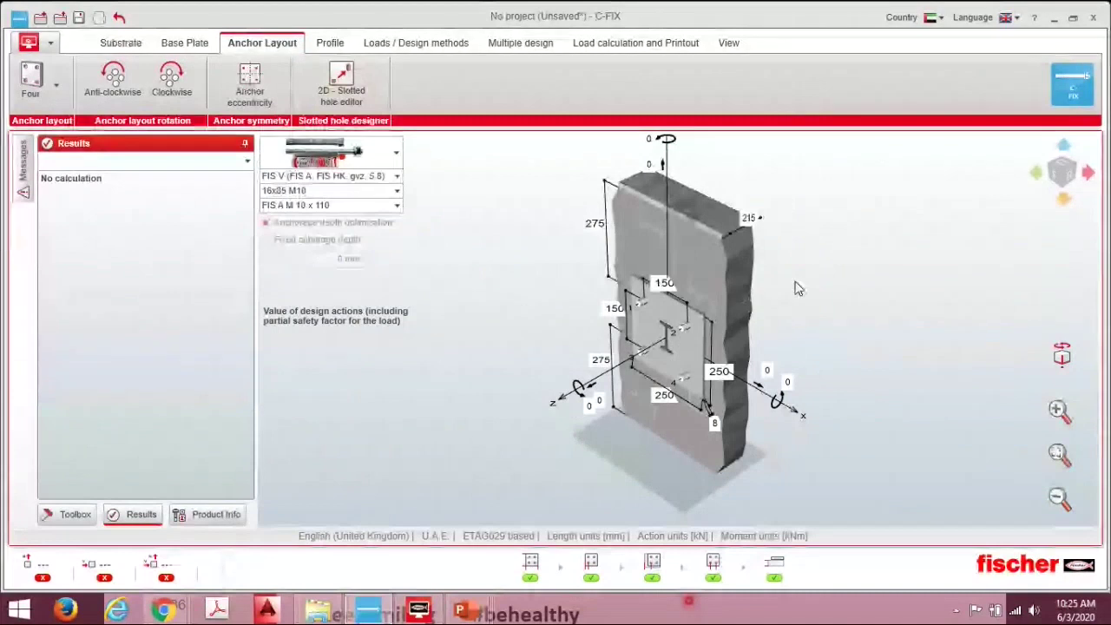
- Select the I profile from the available profile types, enable its customized dimensions and bring up the standard I sizes
click(330, 43)
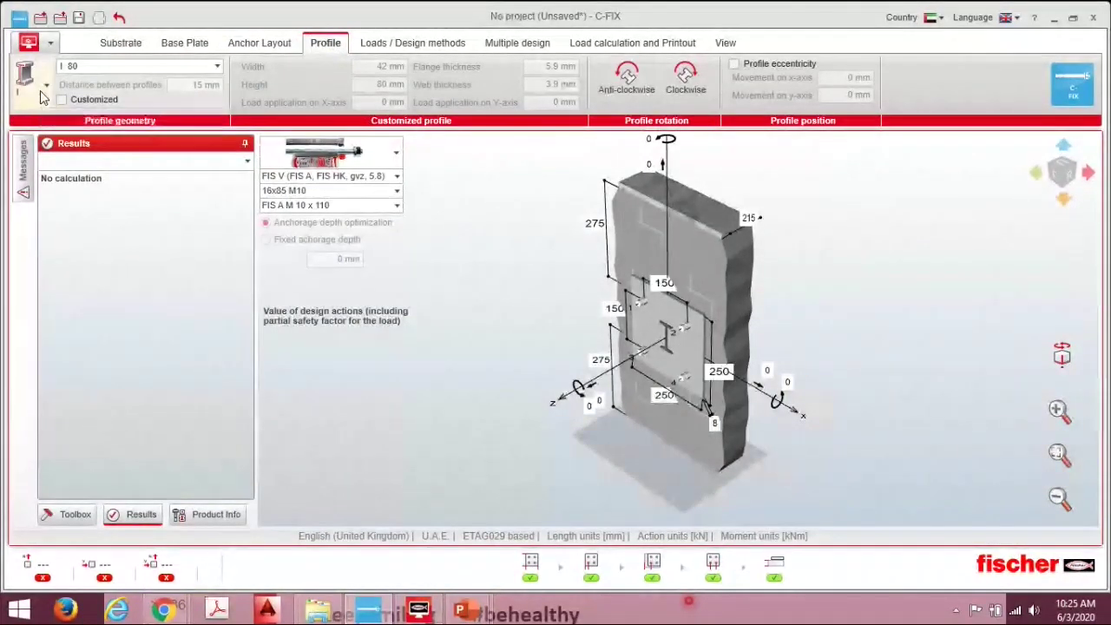
click(45, 92)
scroll(217, 228, down, 1)
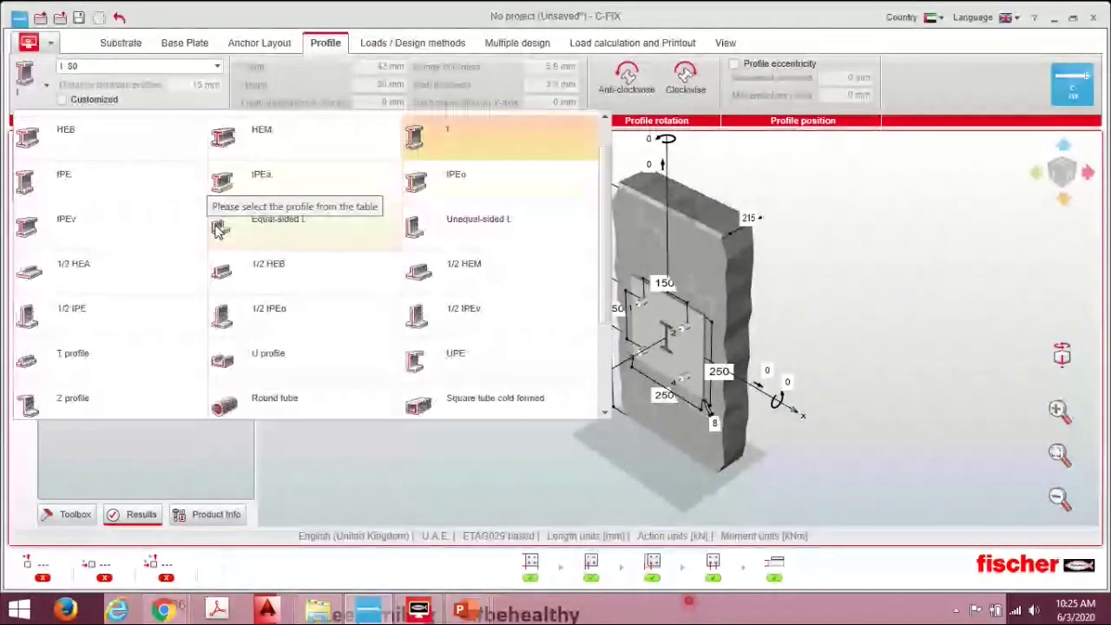
scroll(217, 230, down, 2)
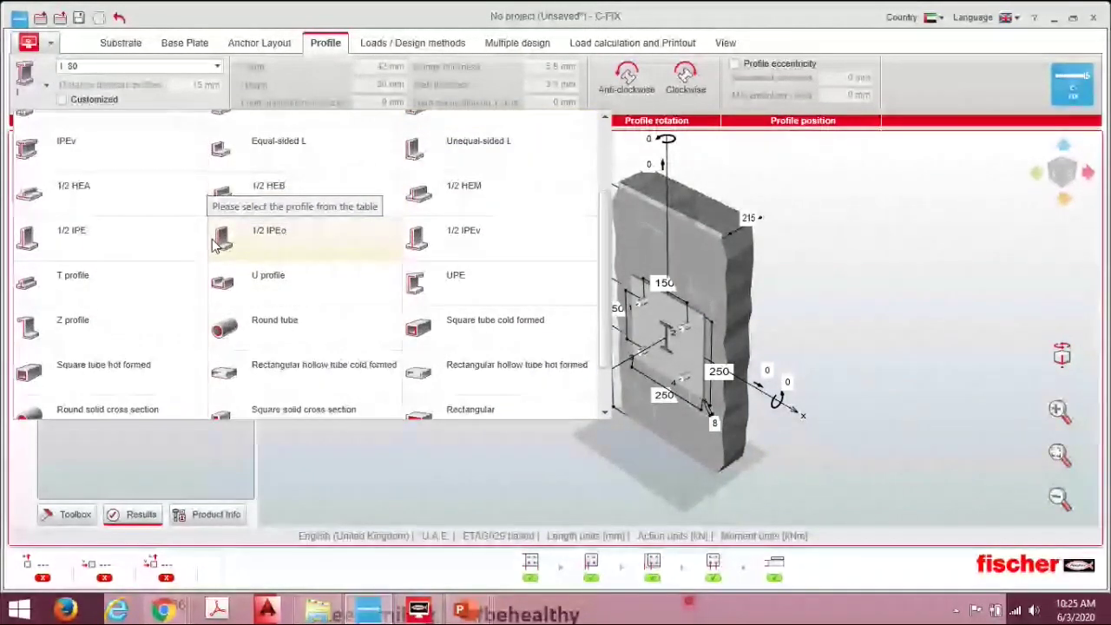
scroll(217, 243, down, 1)
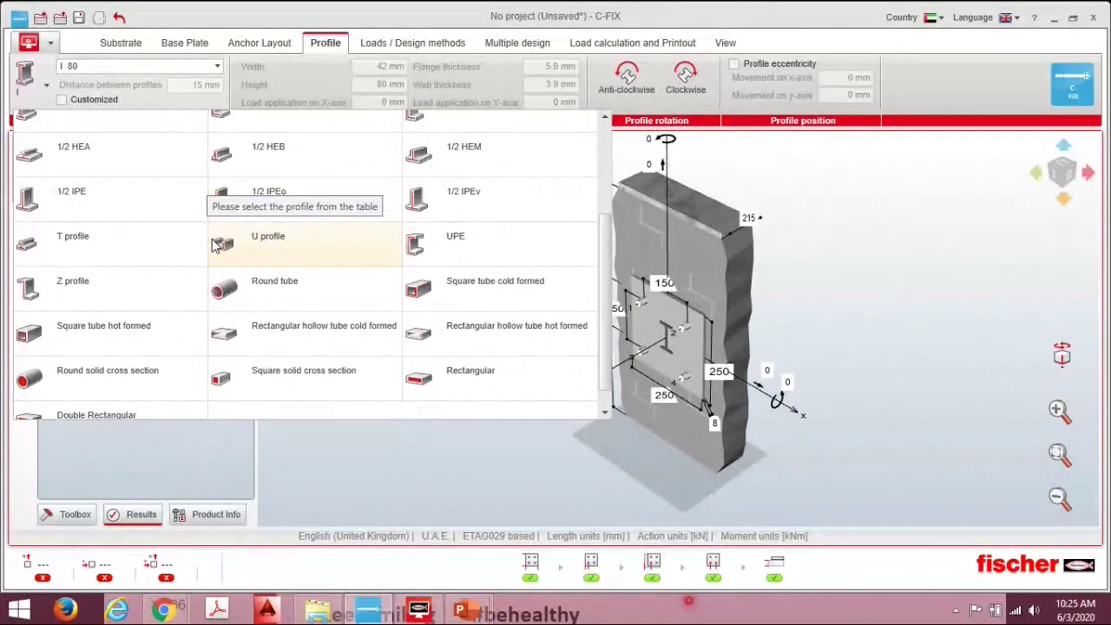
scroll(217, 243, up, 3)
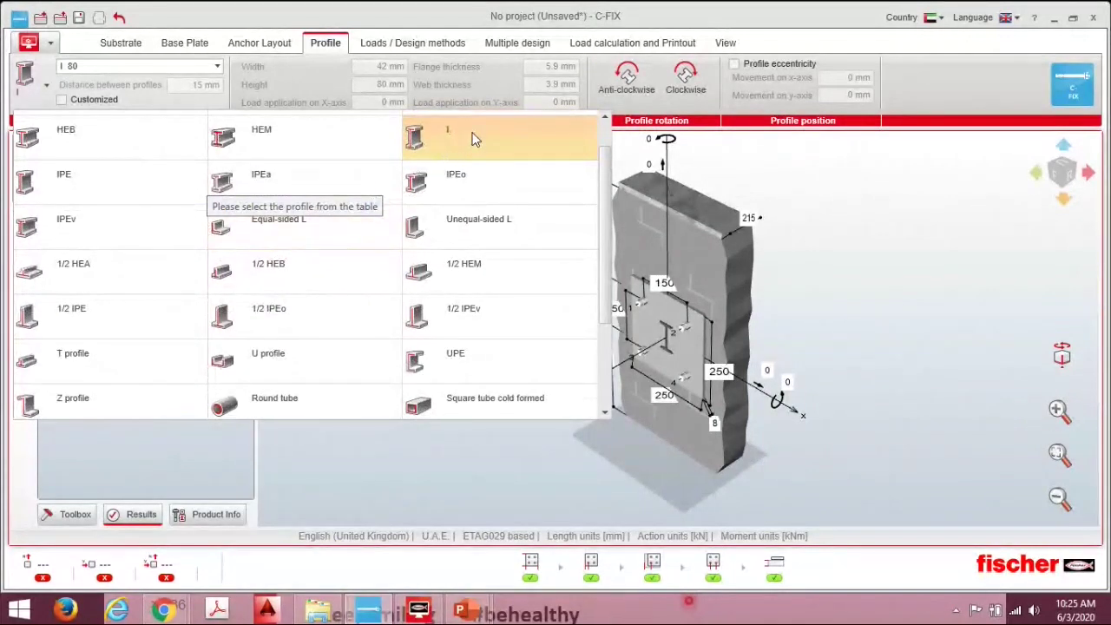
click(474, 140)
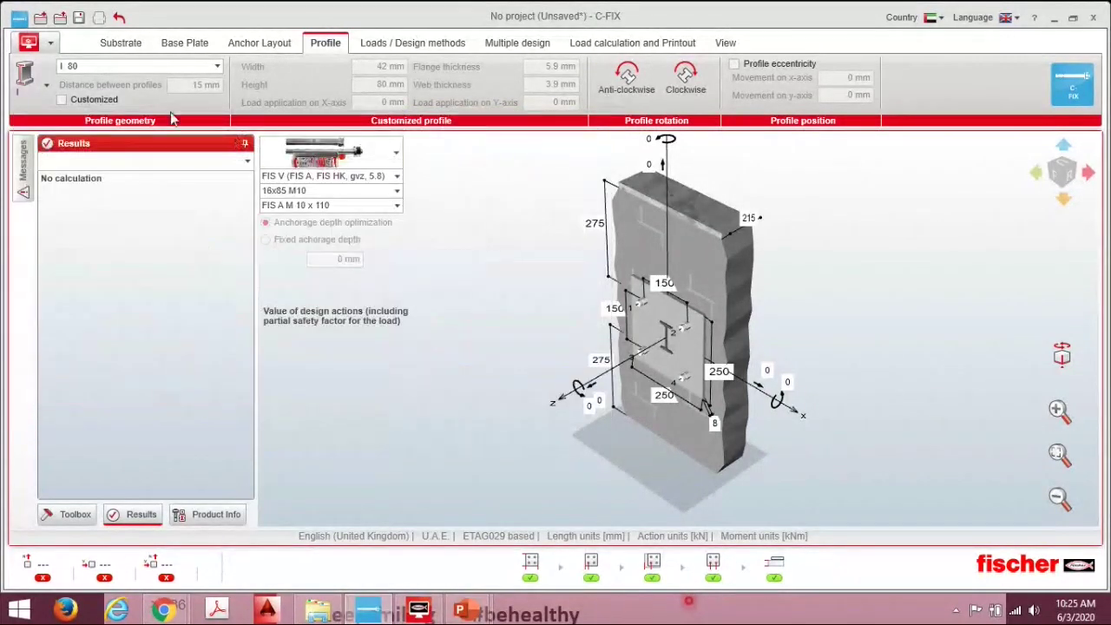
click(67, 101)
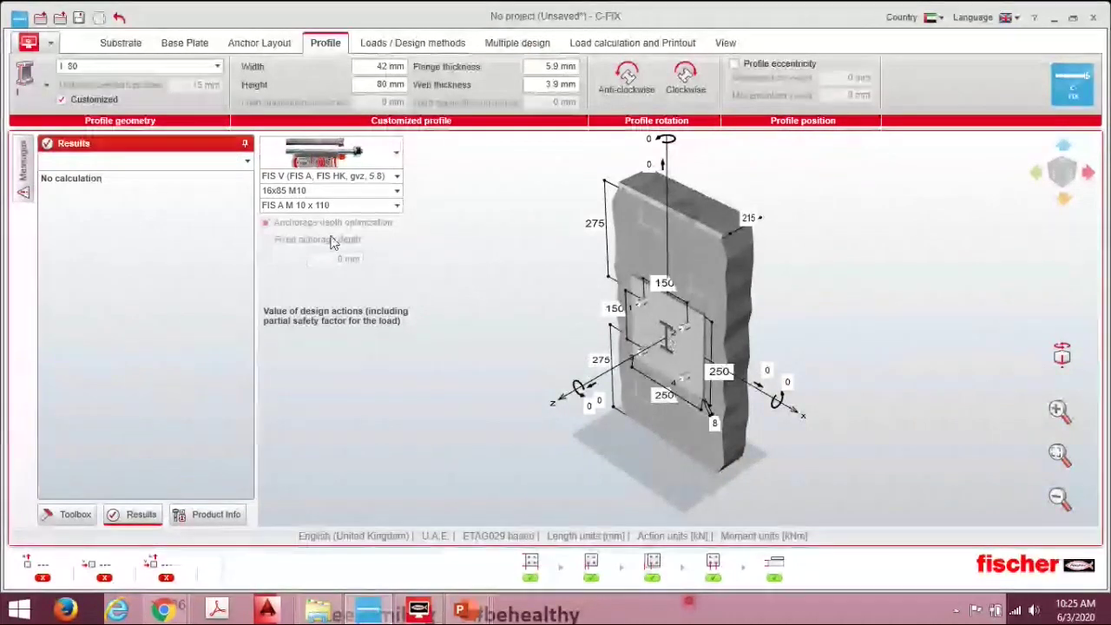
click(208, 66)
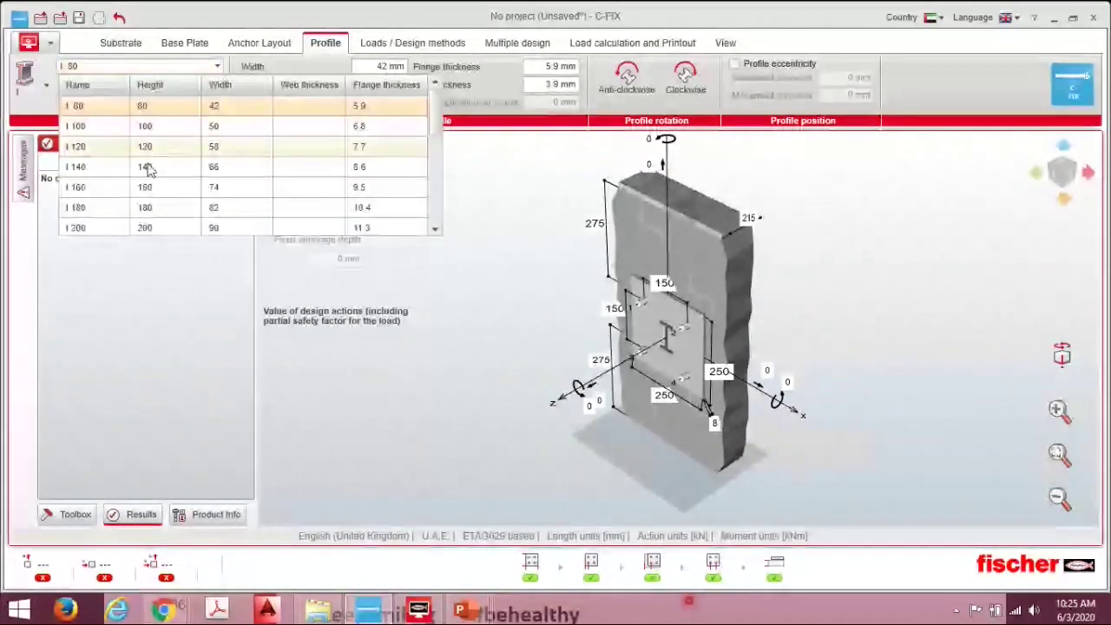
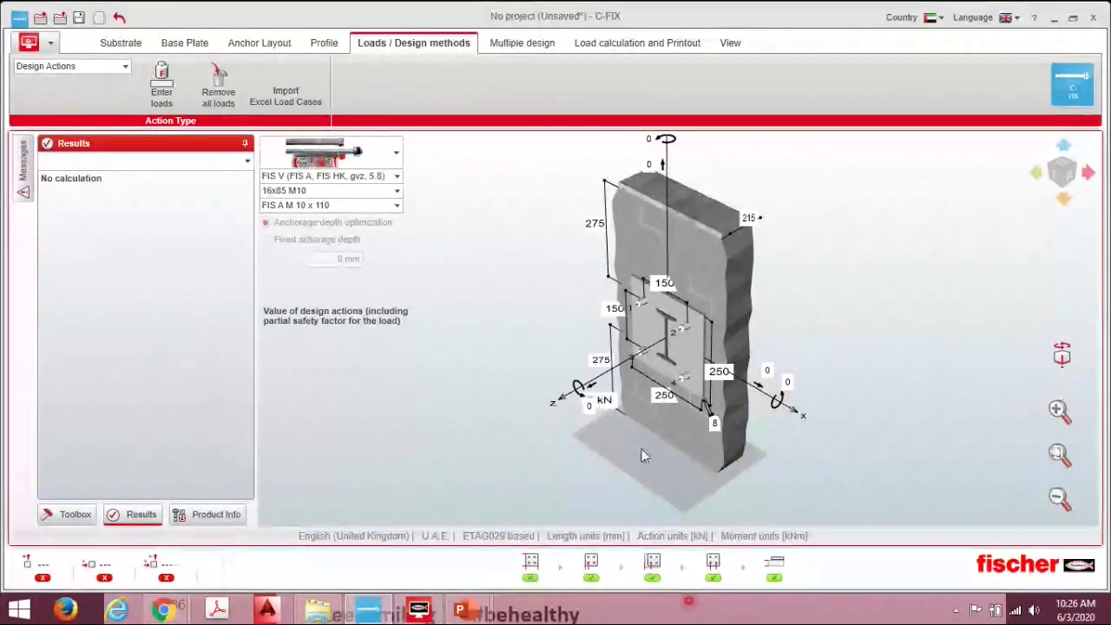
- Set the design moment about the x-axis to 0.2 kNm
drag(853, 500, 804, 500)
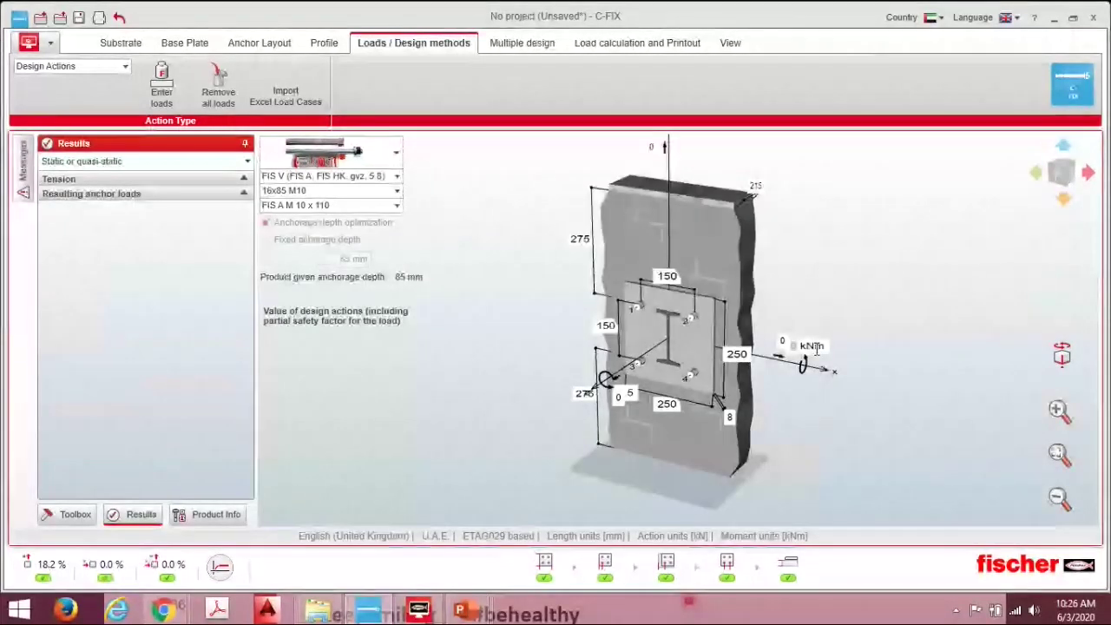
text(0.2)
key(Return)
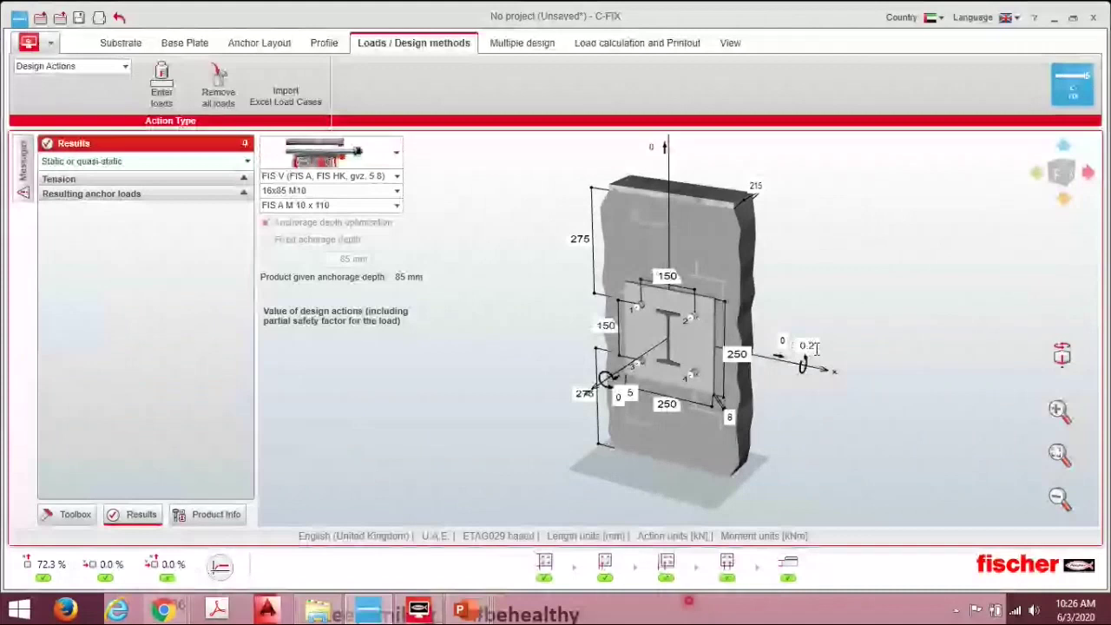
- Apply a downward shear load of 1.9 kN along the vertical axis
click(664, 149)
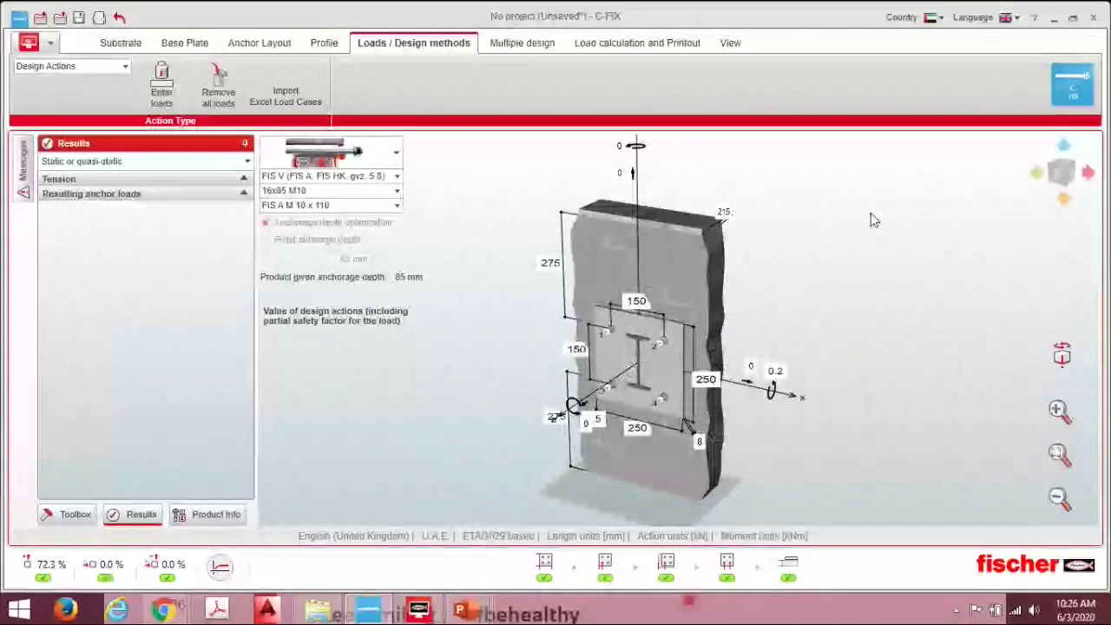
drag(870, 213, 638, 213)
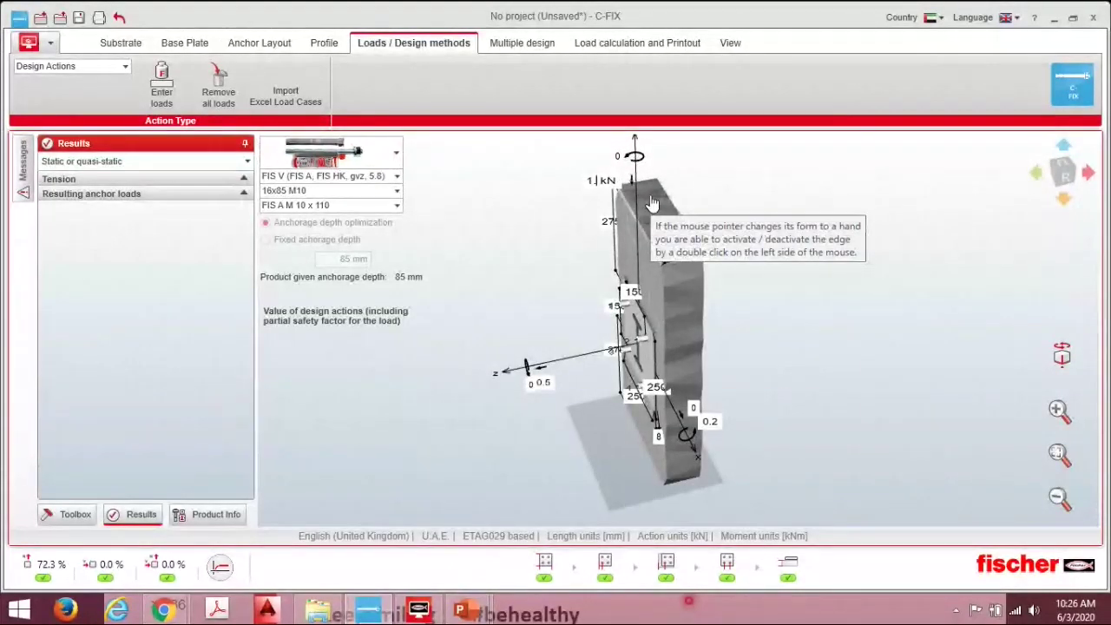
text(9)
key(Return)
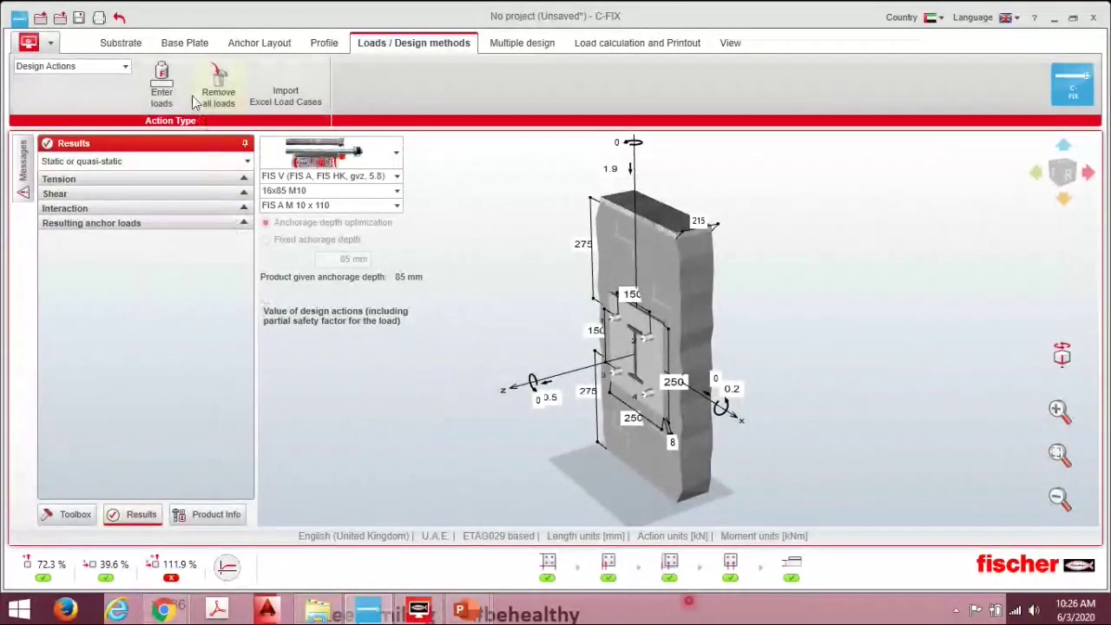
- Try adding two extra load cases to the actions table, remove both of them and close the table
click(164, 103)
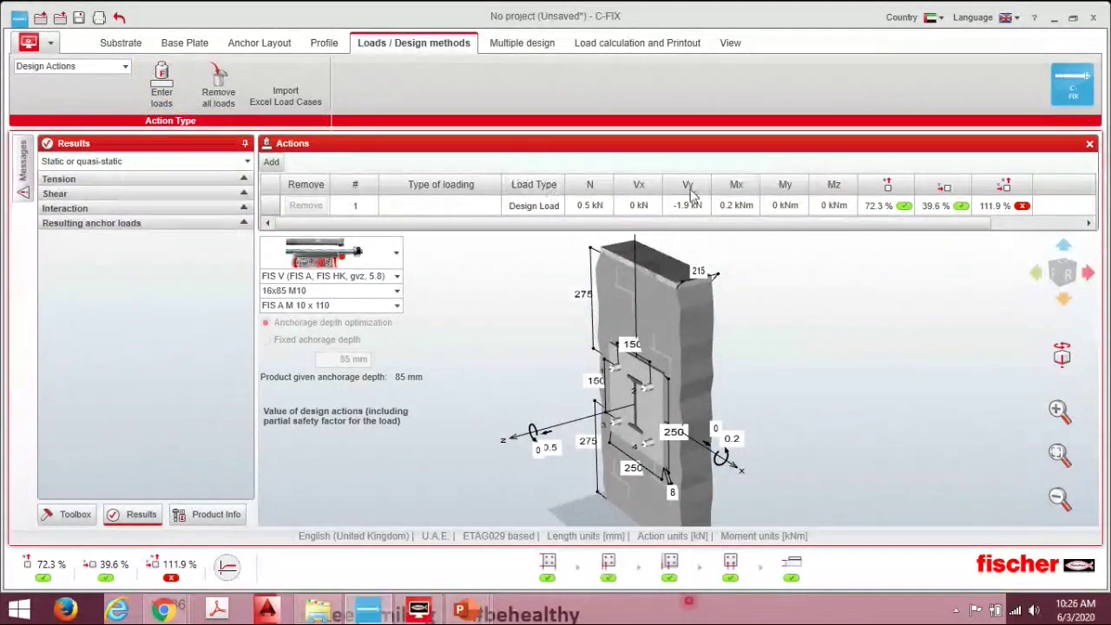
click(271, 164)
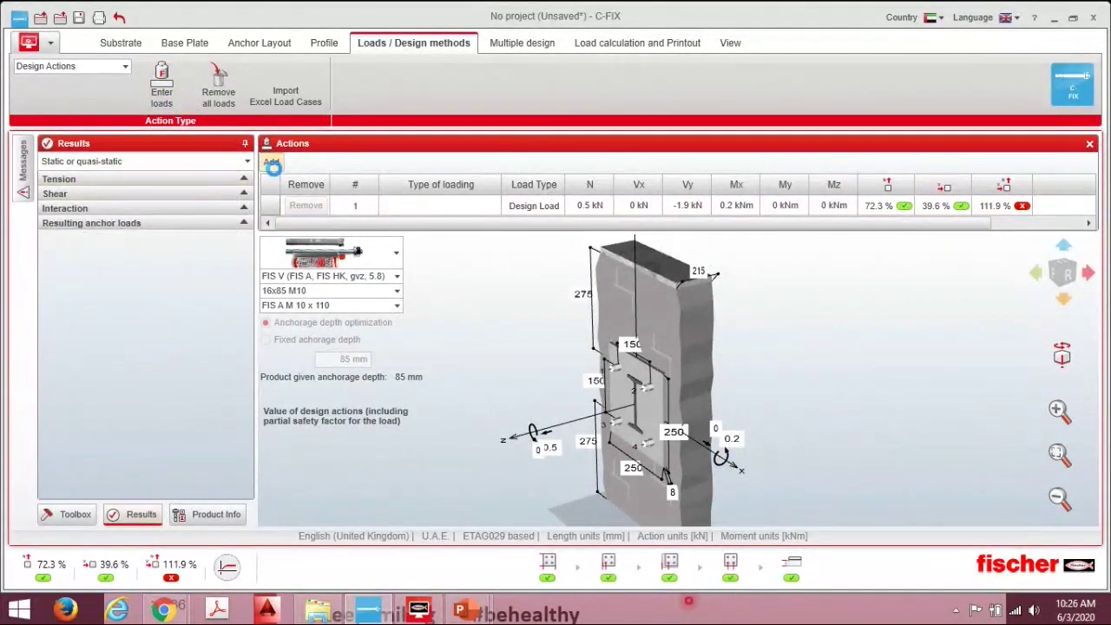
drag(508, 227, 508, 286)
click(278, 166)
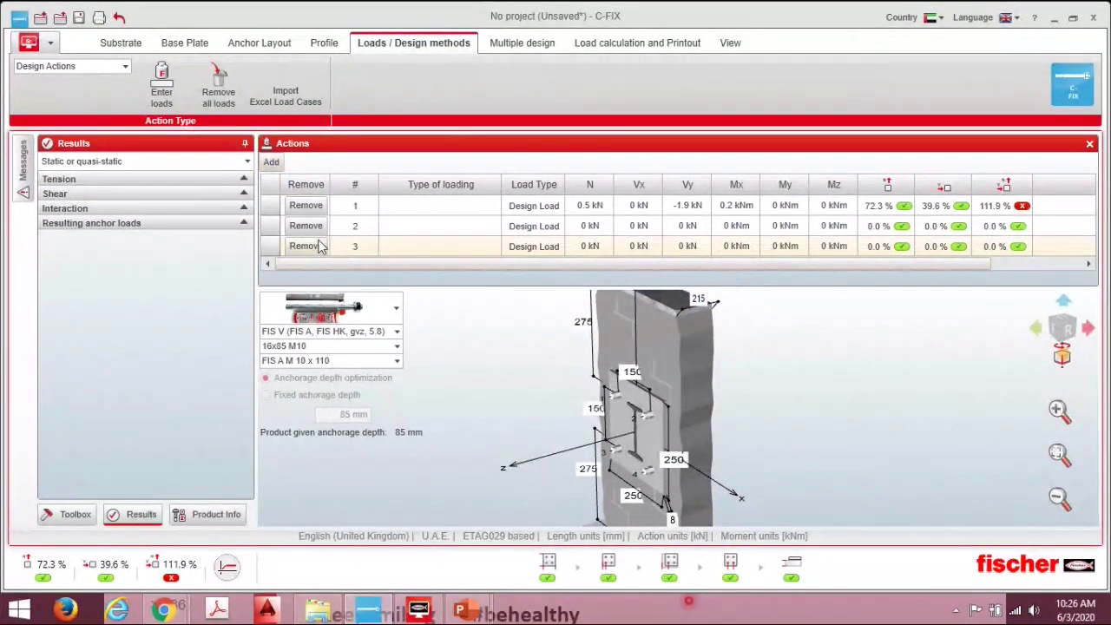
click(310, 245)
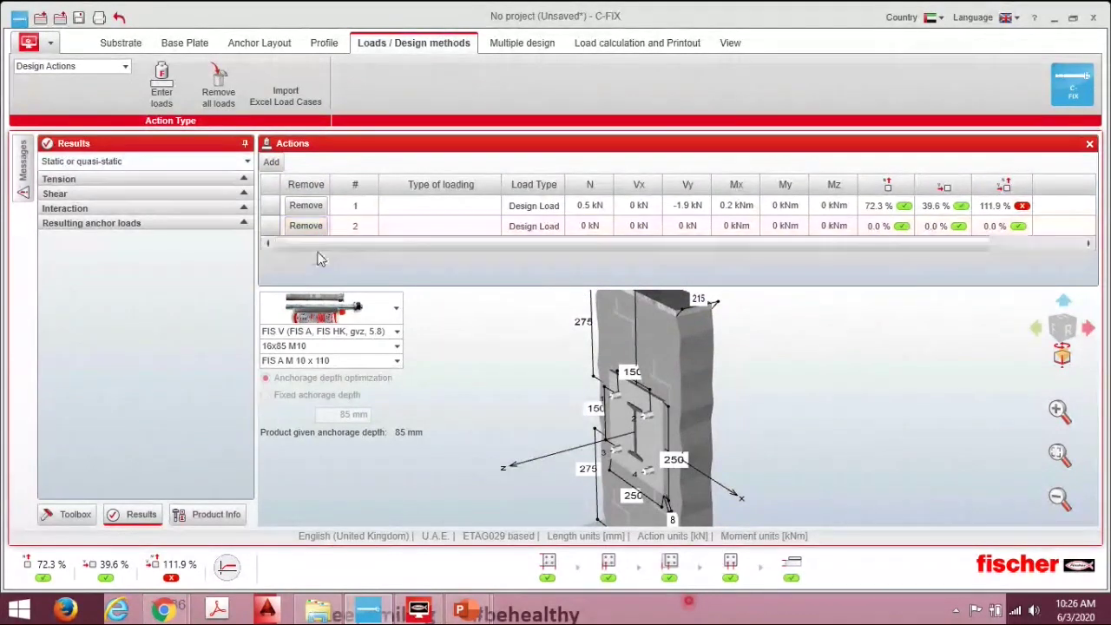
click(308, 227)
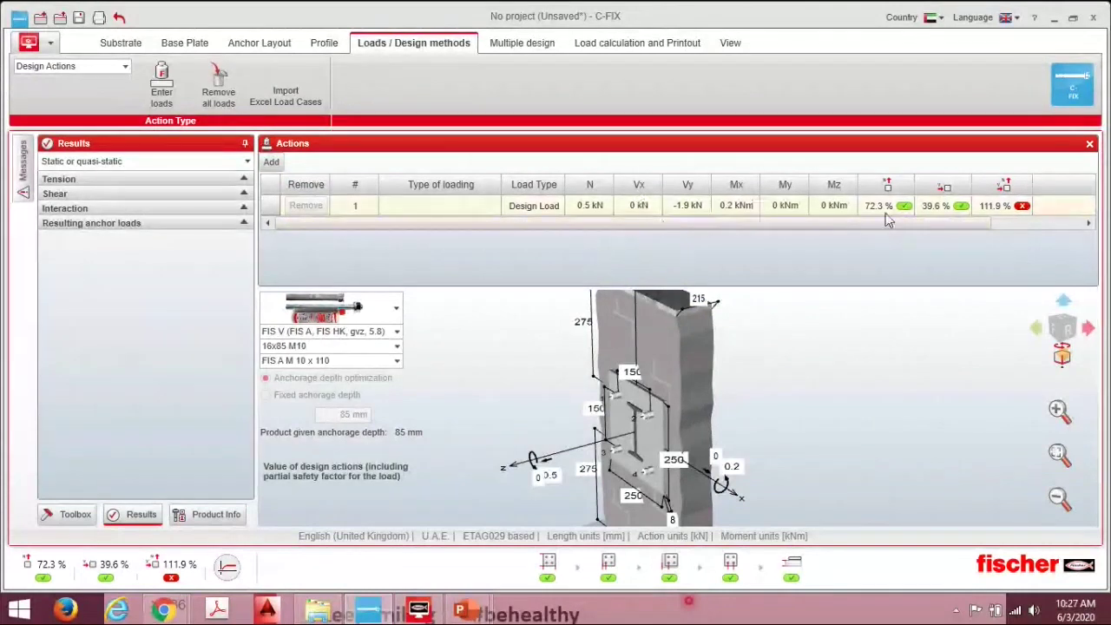
click(1089, 143)
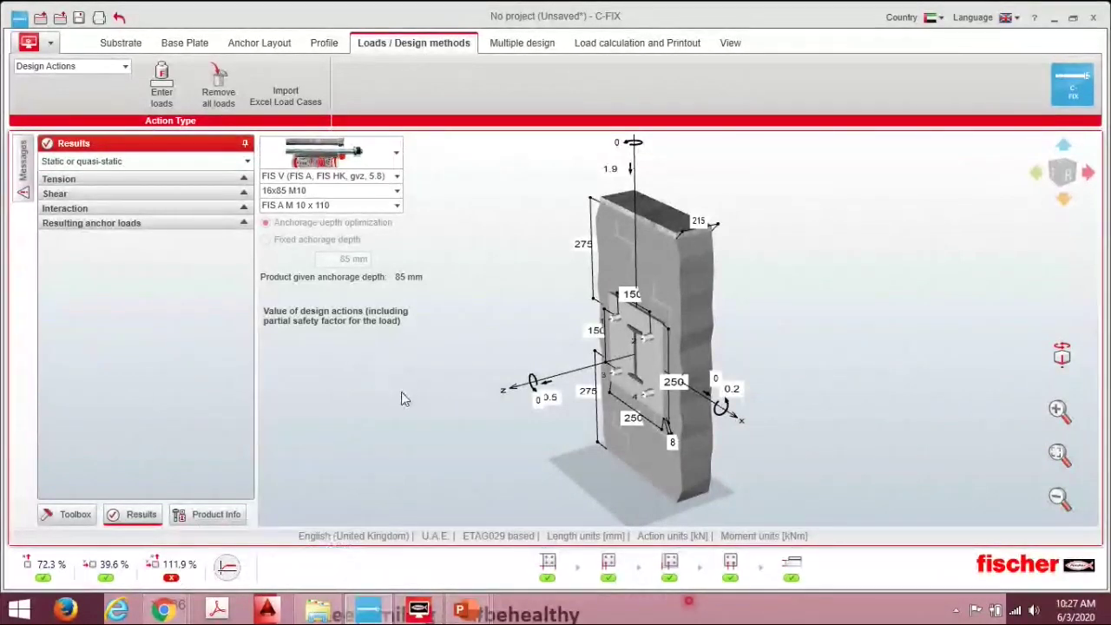
- Try the 20x85 M12 anchor size and return to 16x85 M10
click(331, 196)
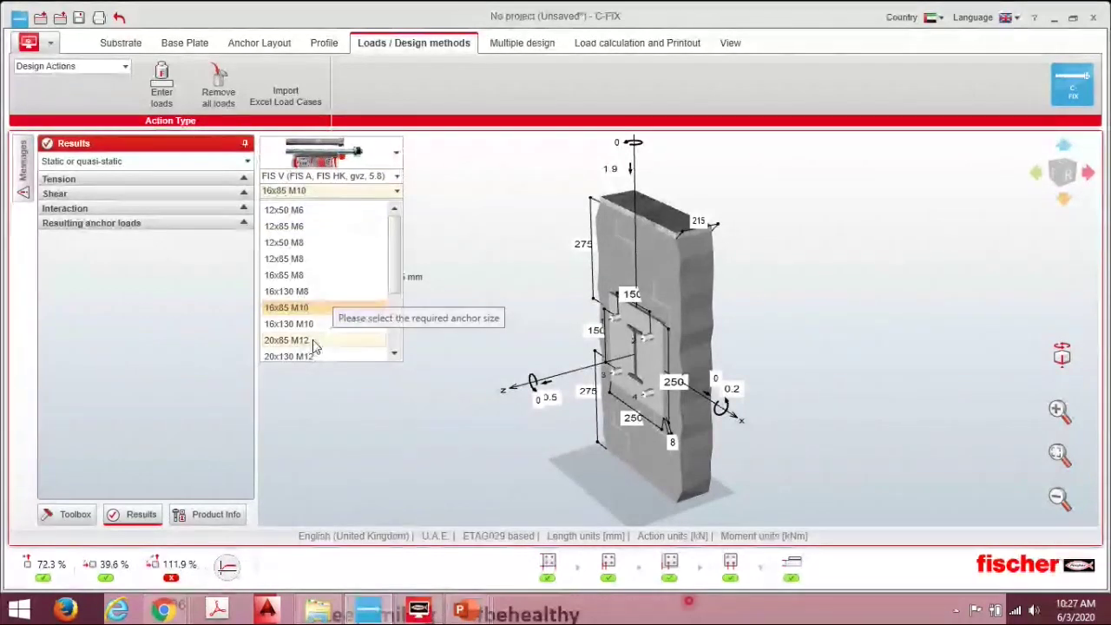
scroll(314, 343, down, 1)
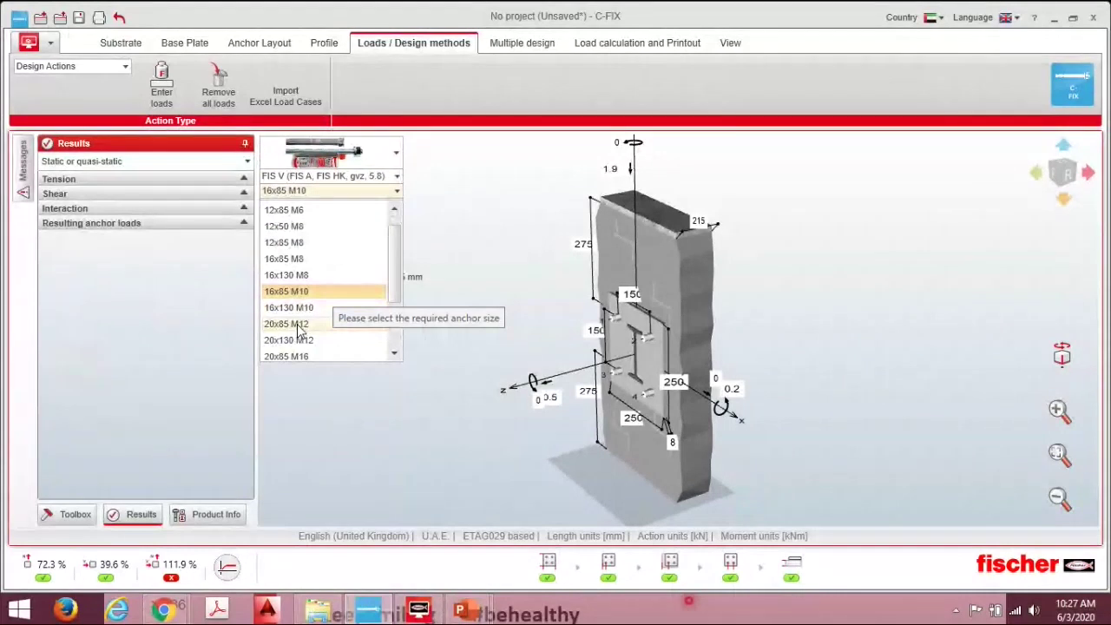
click(297, 324)
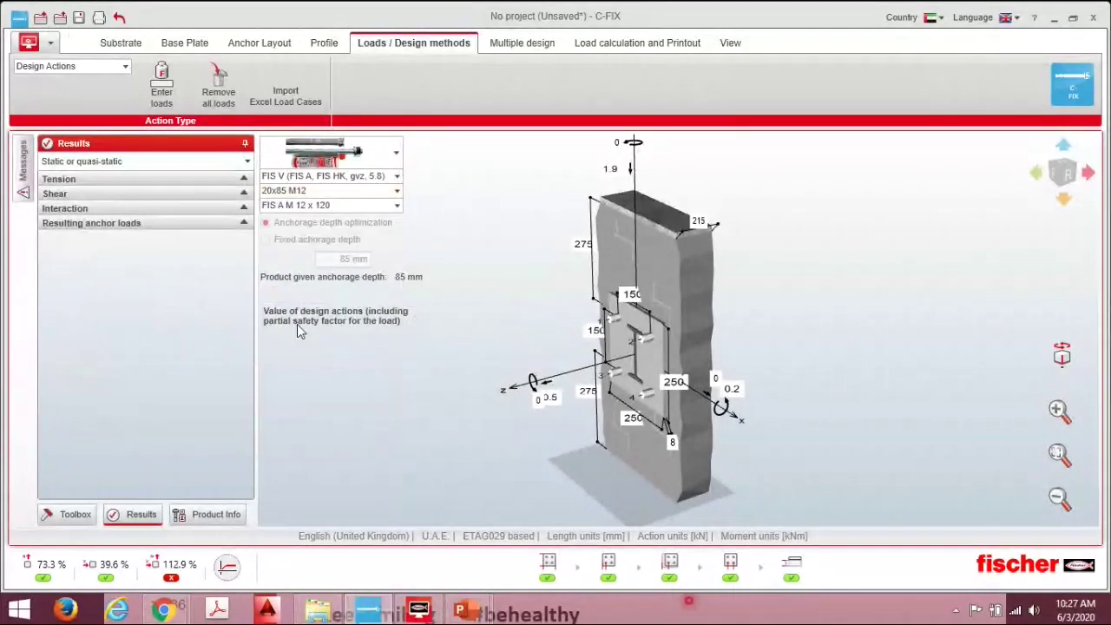
click(358, 196)
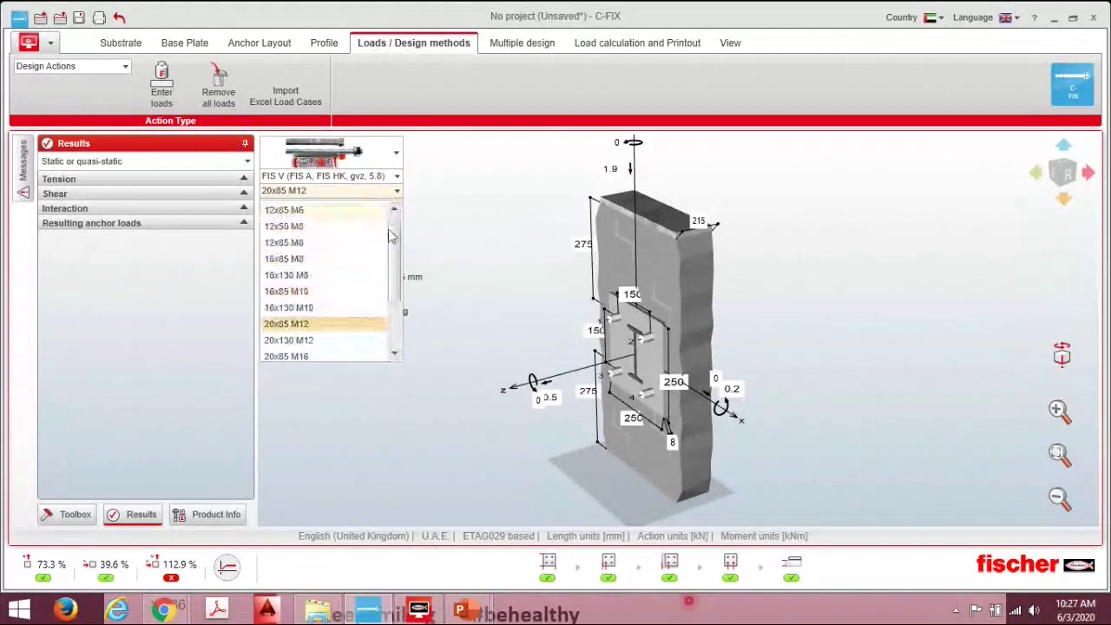
click(385, 287)
- Change the anchor size to 20x85 M16
click(391, 193)
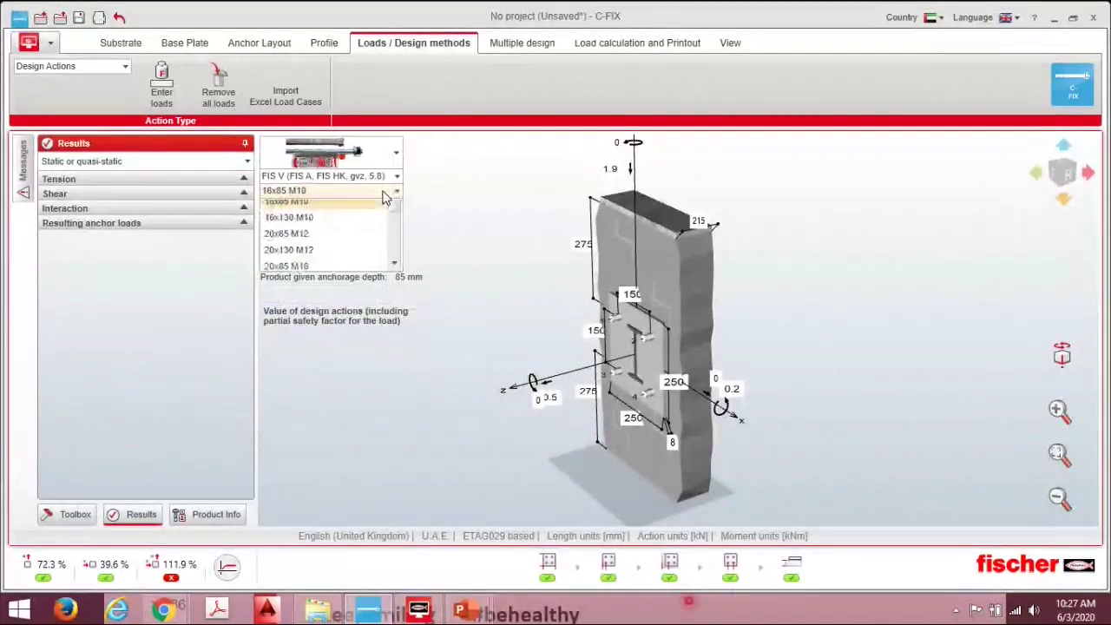
scroll(369, 278, up, 2)
scroll(369, 301, down, 2)
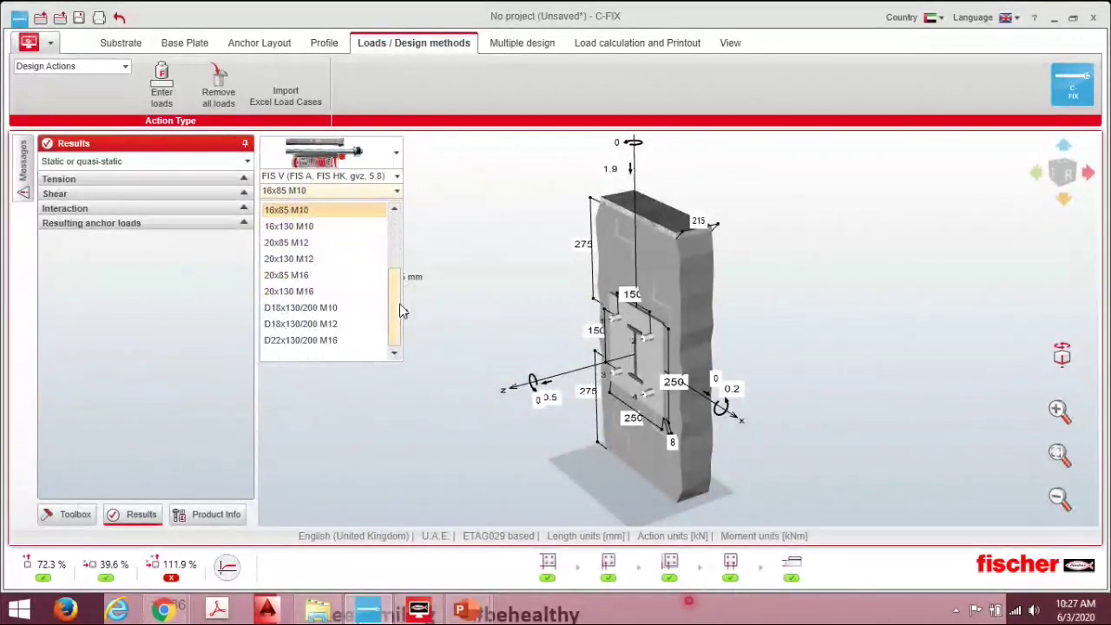
click(308, 274)
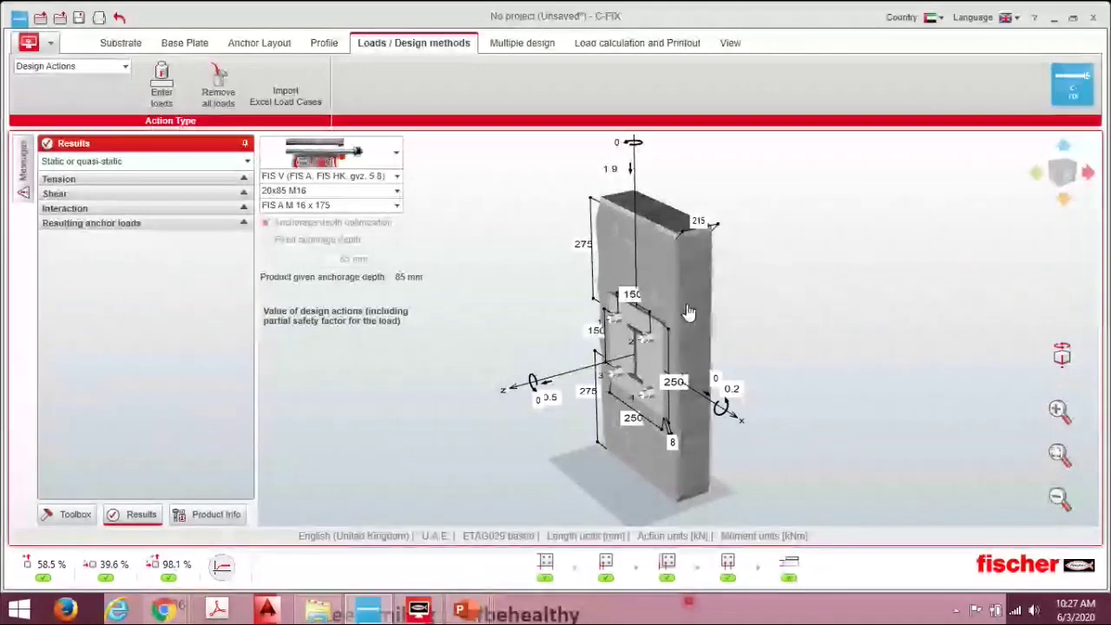
- Open the finite element design of the base plate, try the Customized material and return to S 235 (St 37)
click(593, 51)
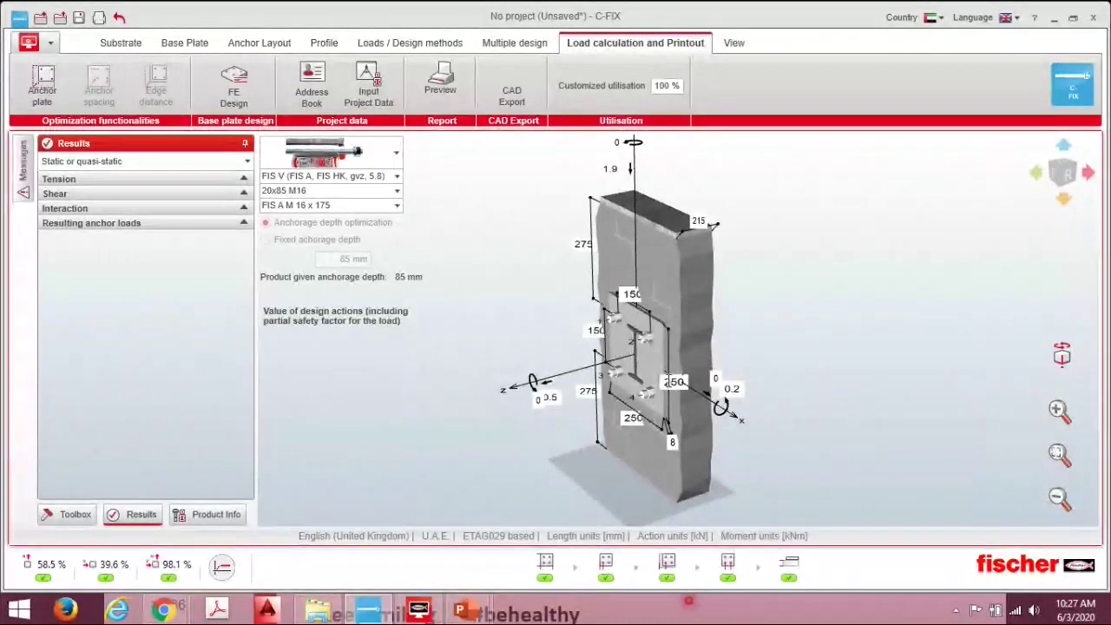
click(250, 90)
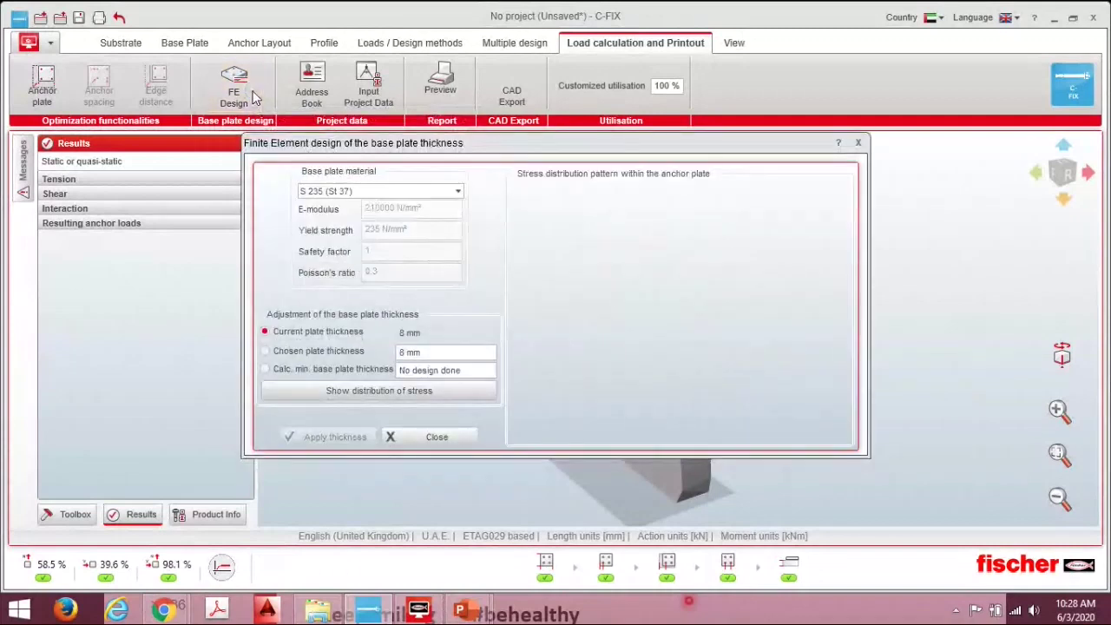
click(368, 192)
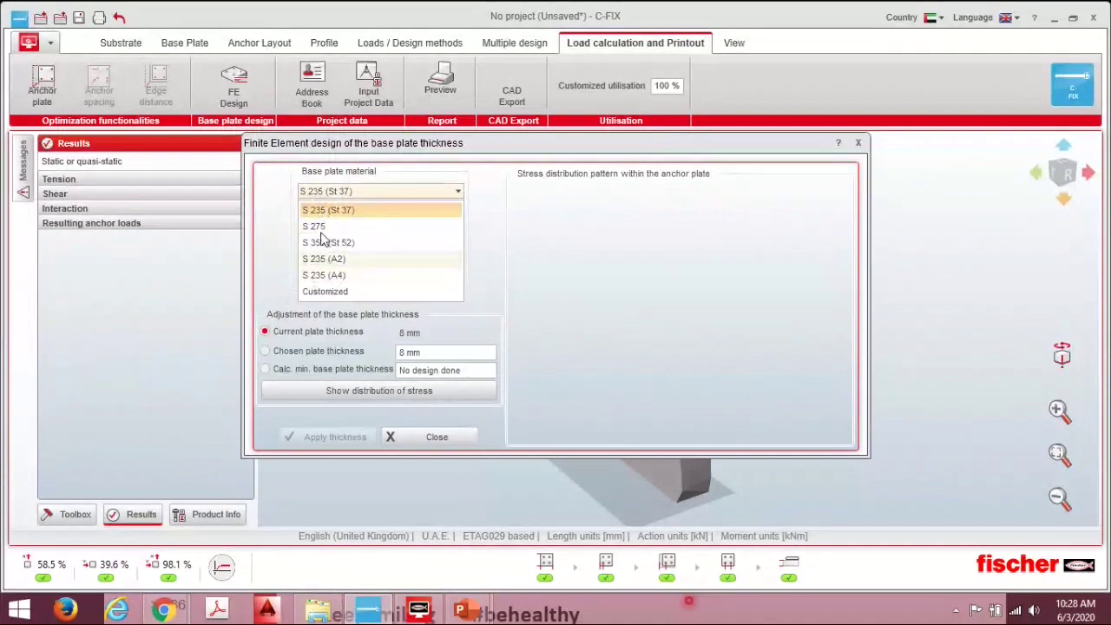
click(321, 293)
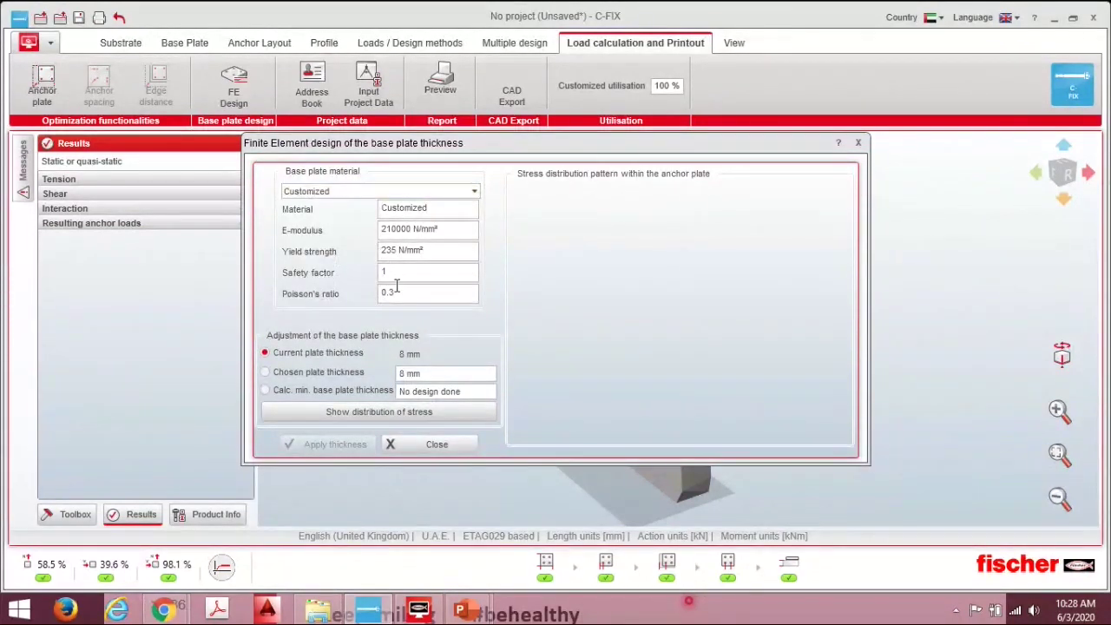
click(452, 193)
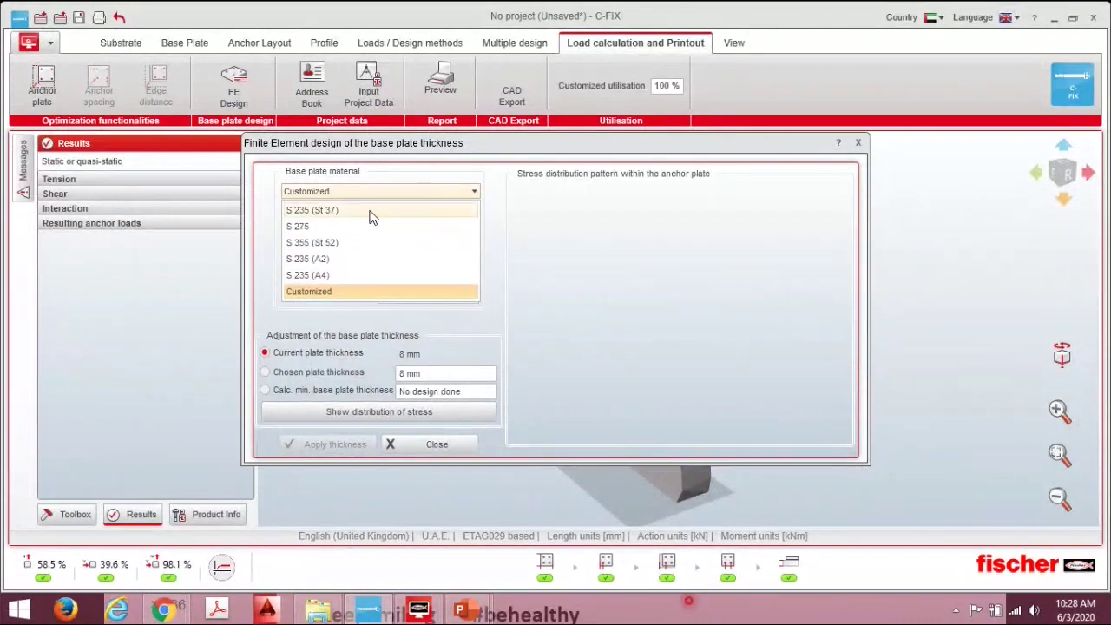
click(370, 212)
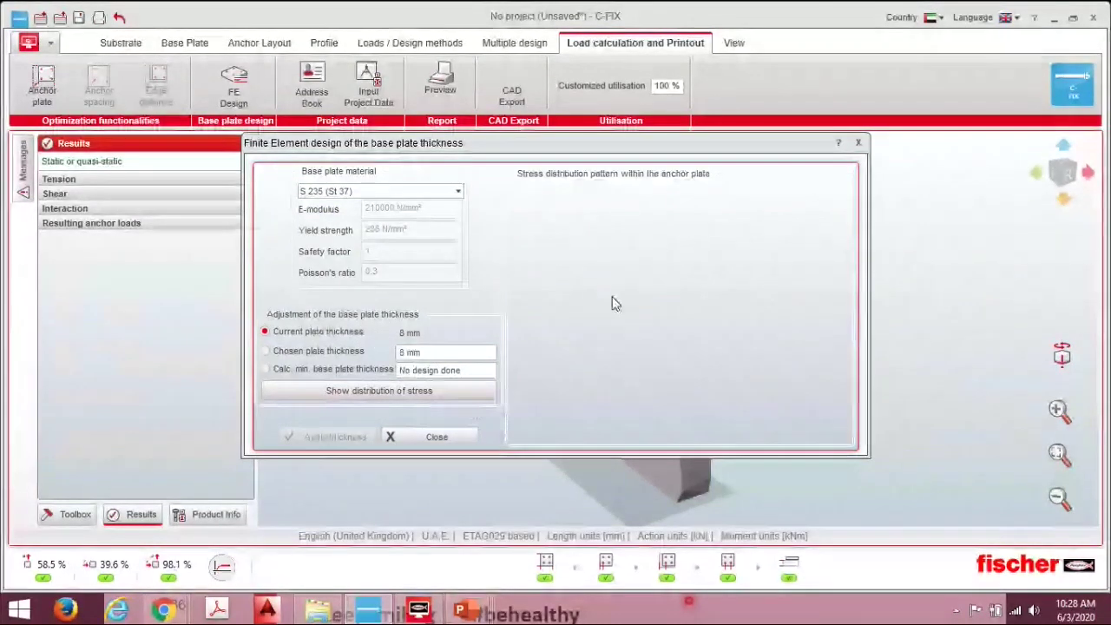
- Show the base plate's stress distribution for the current thickness and for the calculated minimum thickness
click(360, 396)
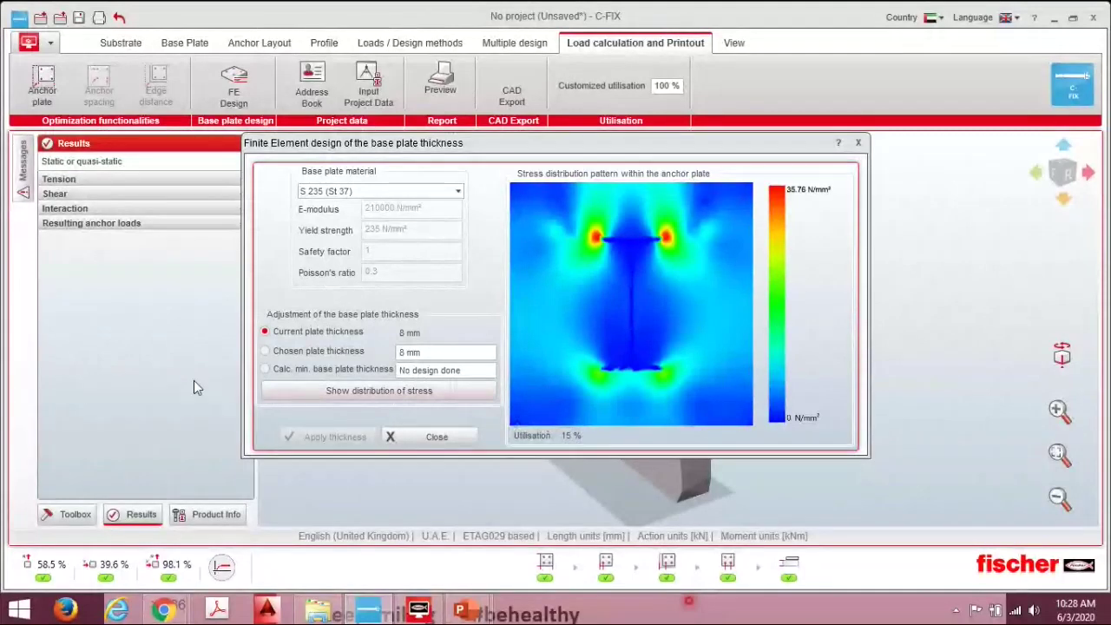
click(272, 373)
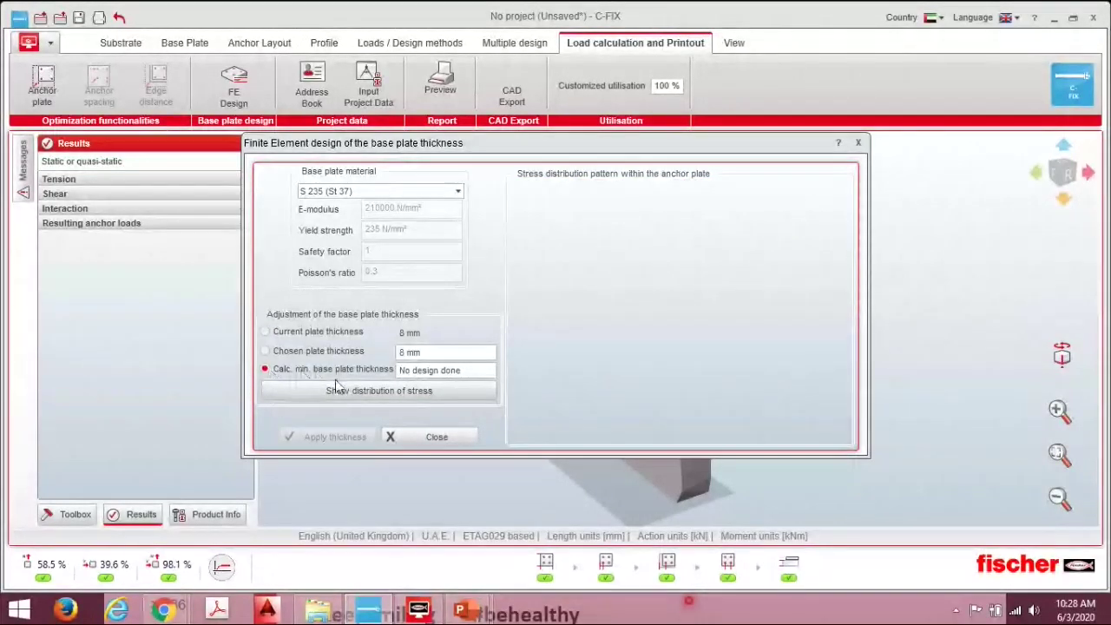
click(377, 397)
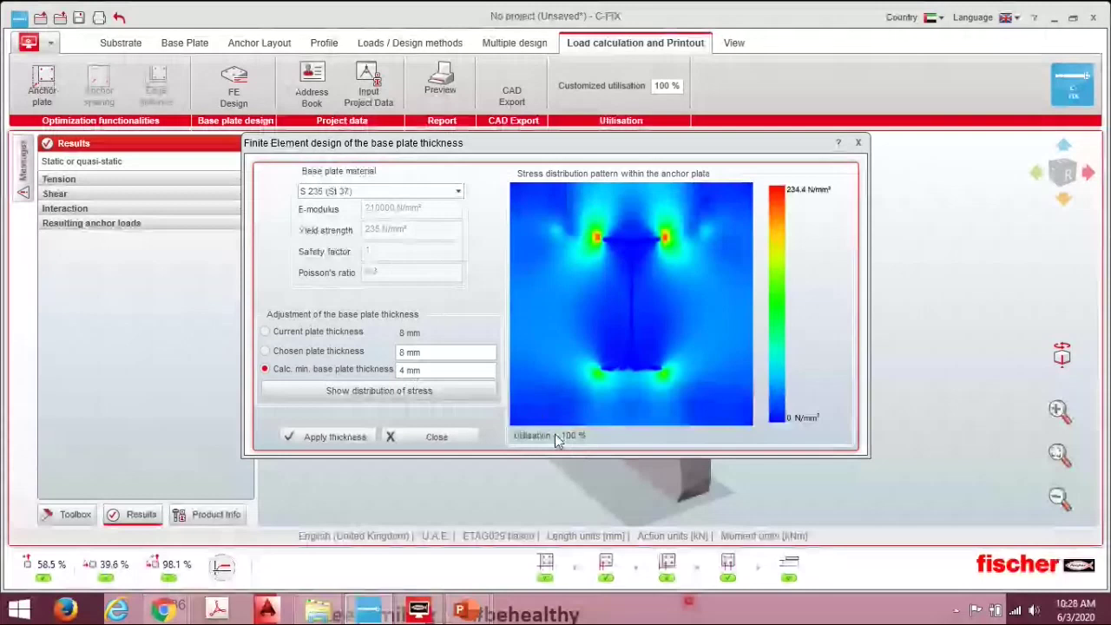
- Show the stress distribution for a chosen base plate thickness of 6 mm and apply that thickness
click(266, 350)
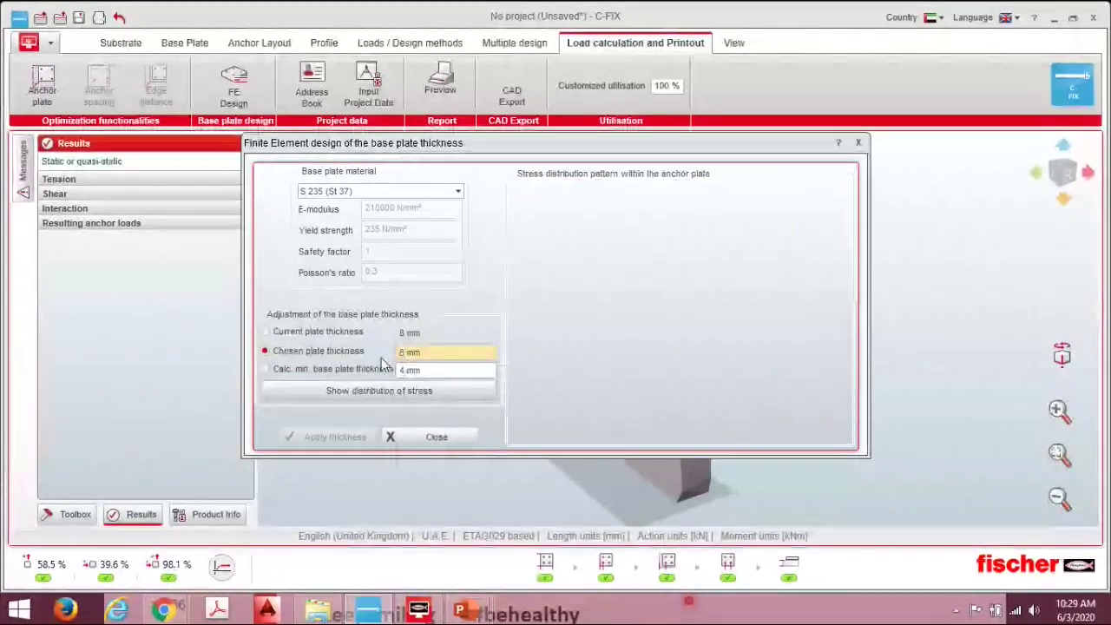
click(371, 390)
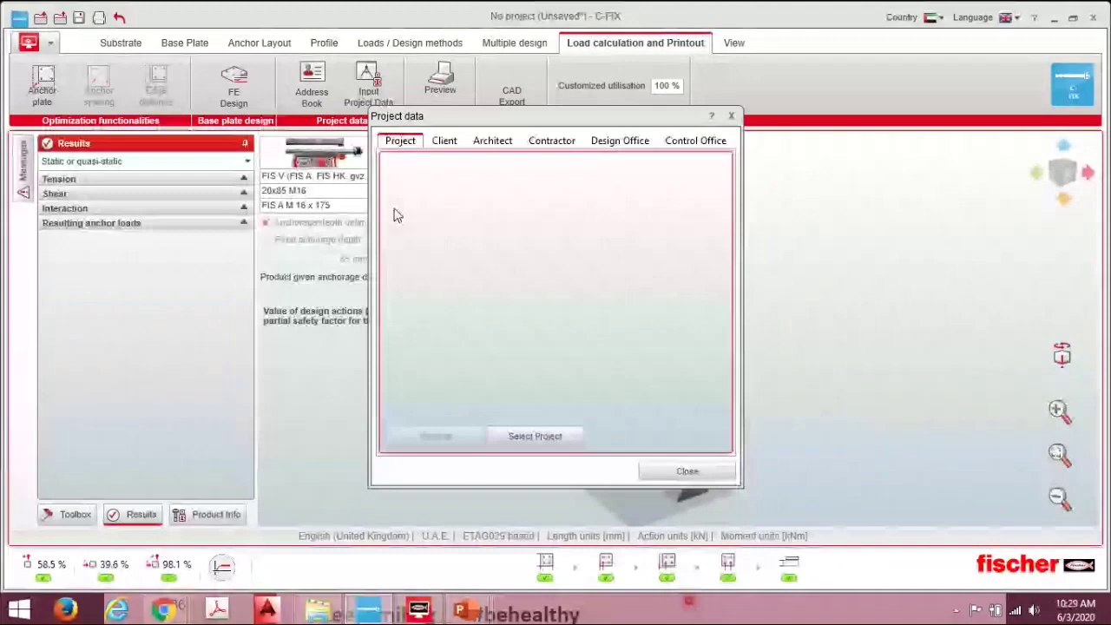
- Add a project named "webinar" to the address book and record it as the project in the project data
click(527, 434)
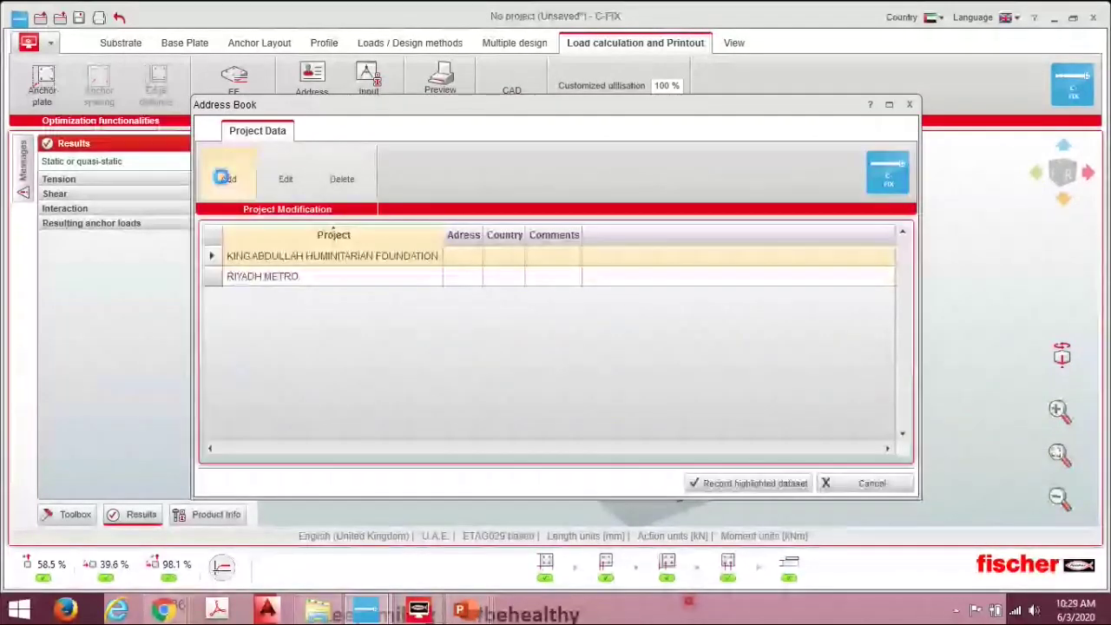
click(226, 180)
click(483, 143)
text(we)
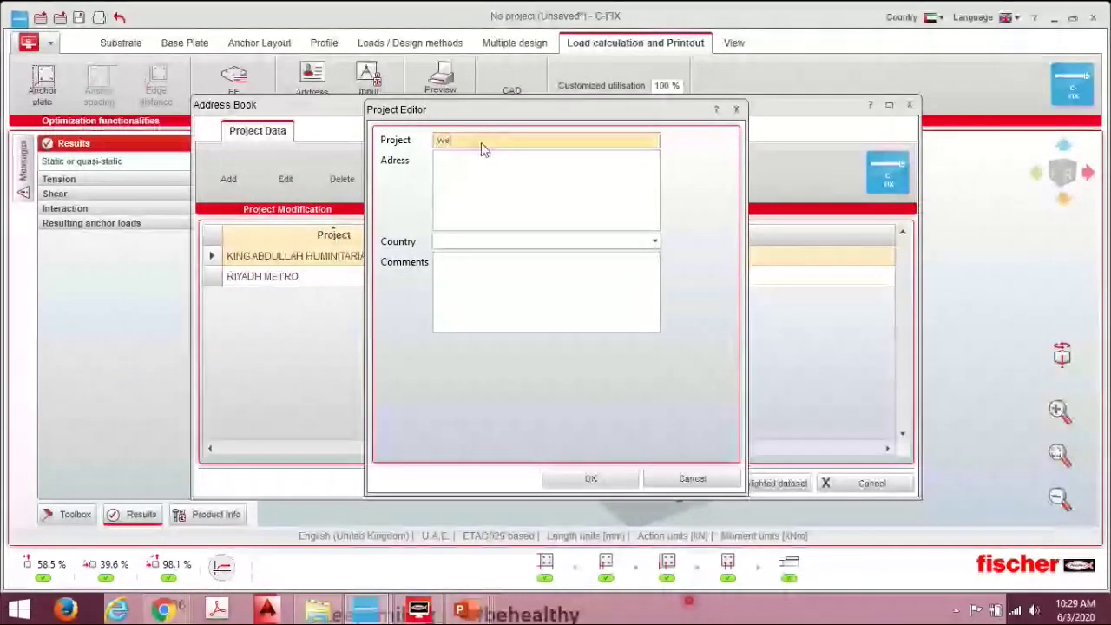
text(binar)
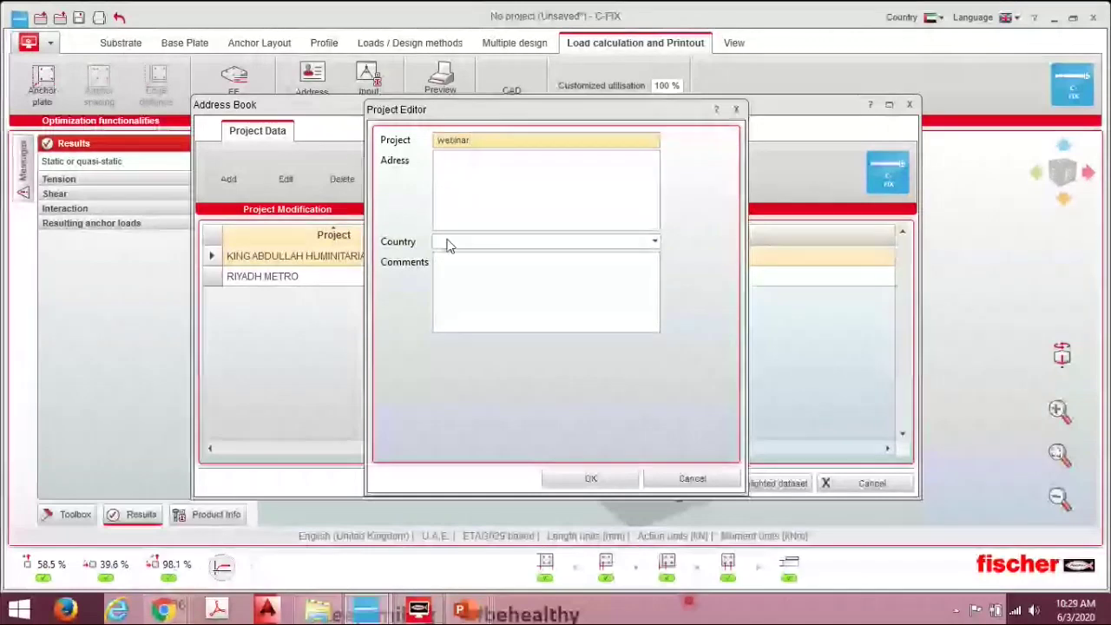
click(463, 243)
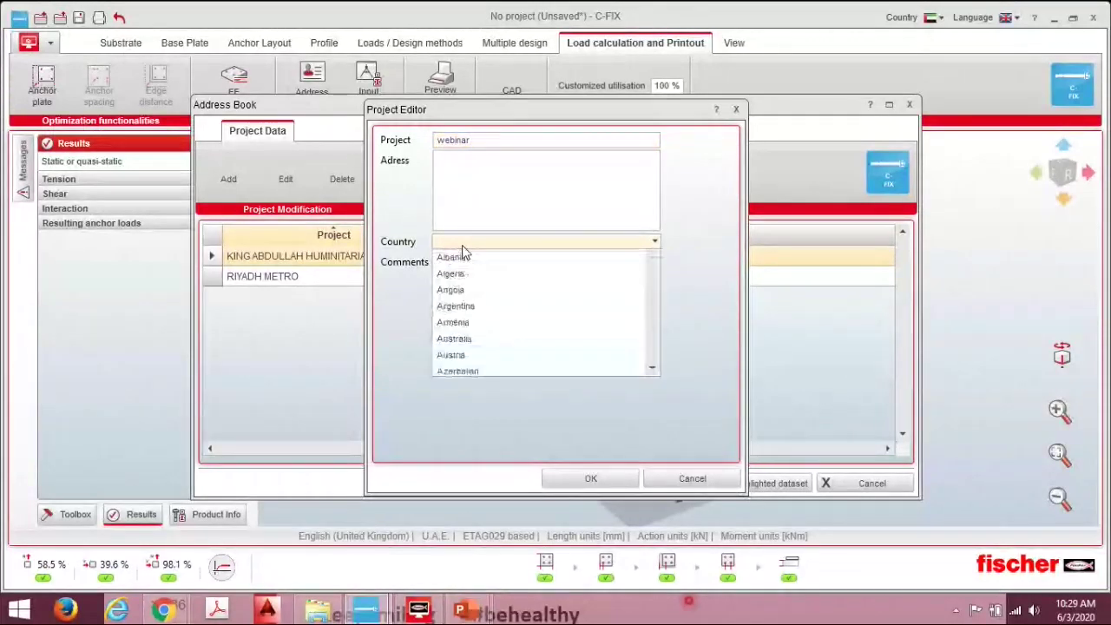
click(665, 280)
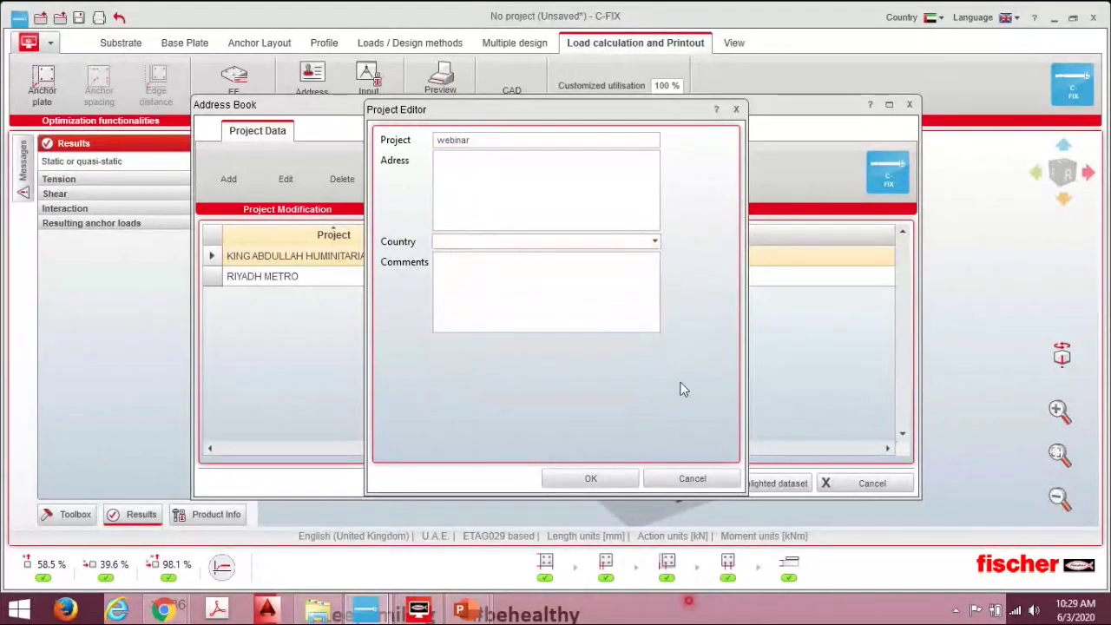
click(608, 478)
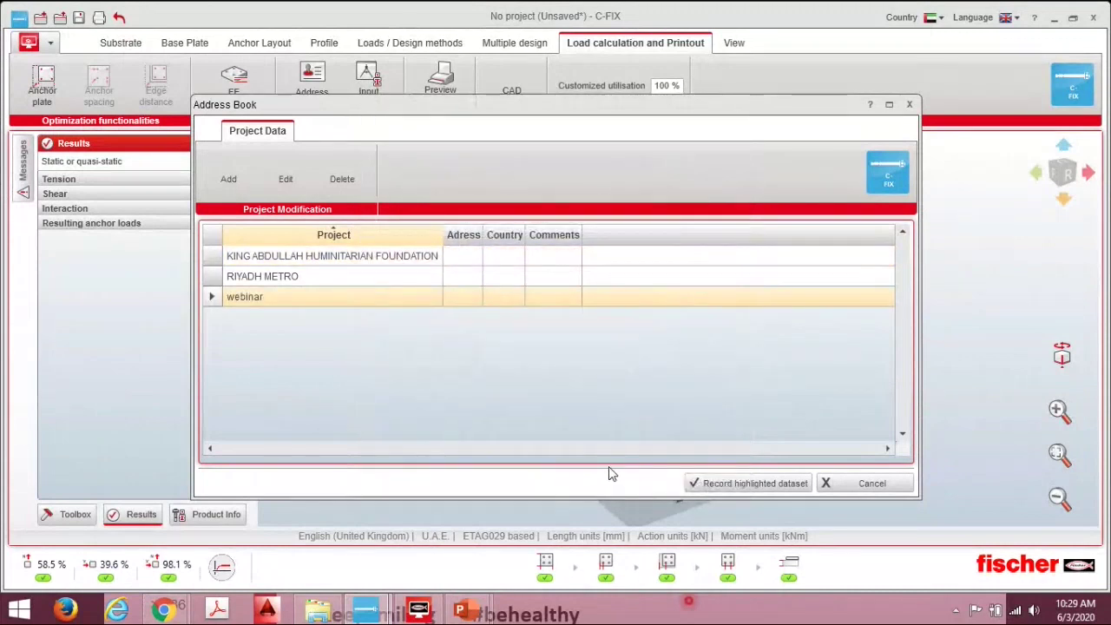
click(738, 487)
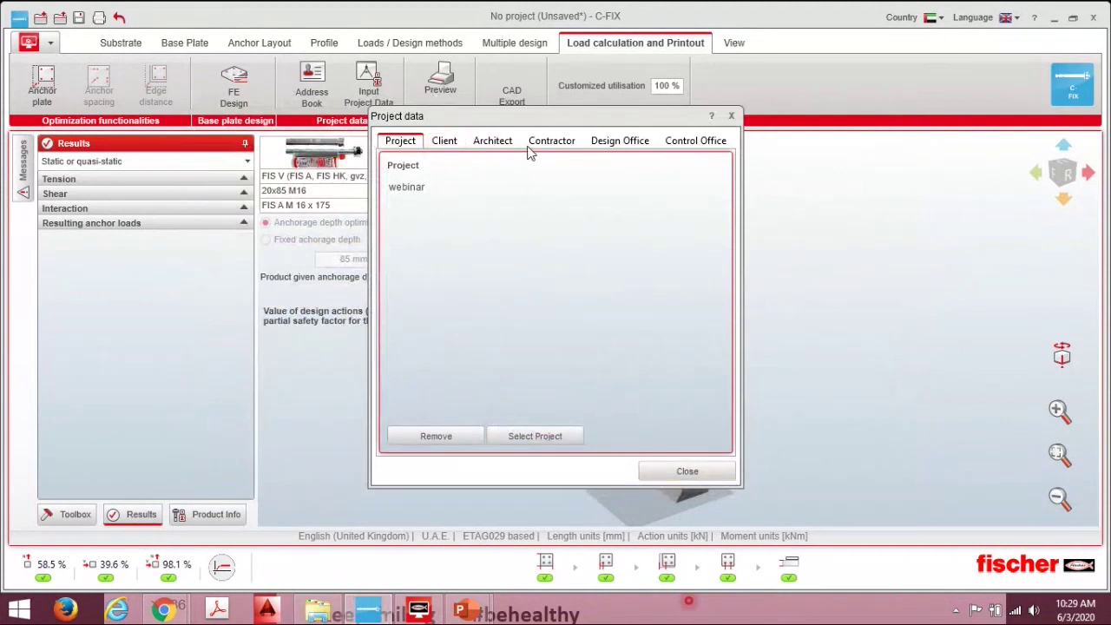
- Assign the existing Fischer contact from the address book as the design office and close the project data
click(444, 141)
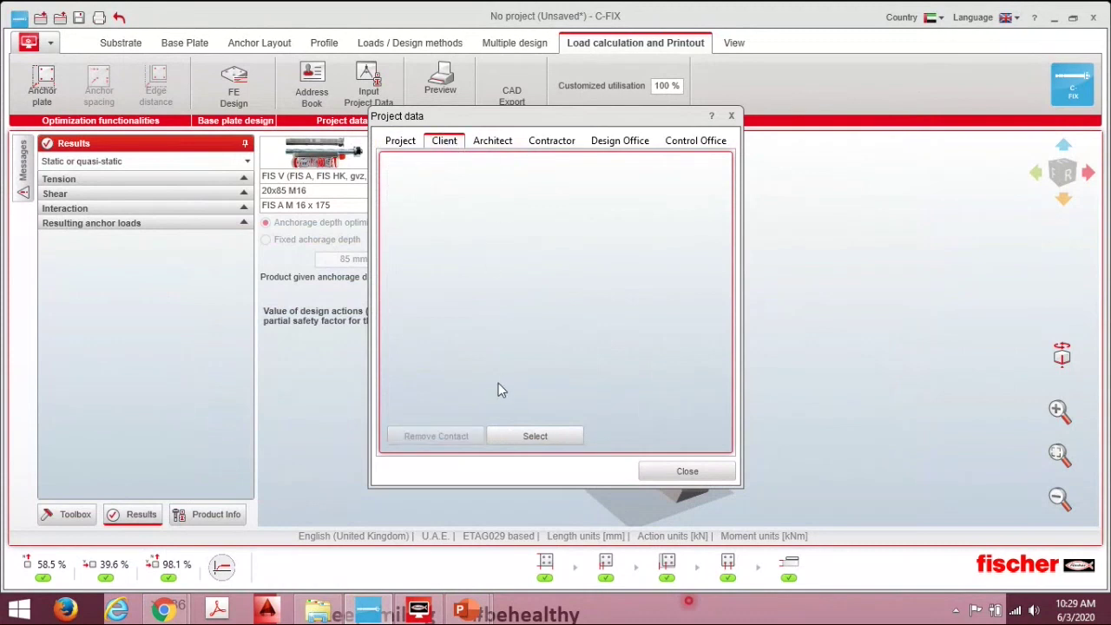
click(554, 141)
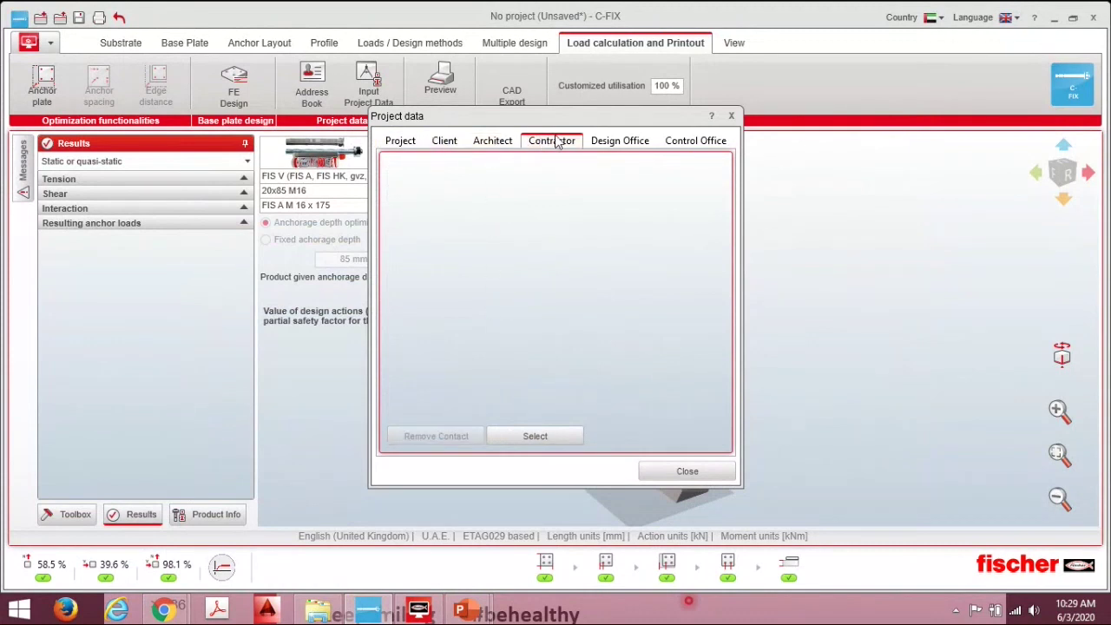
click(611, 149)
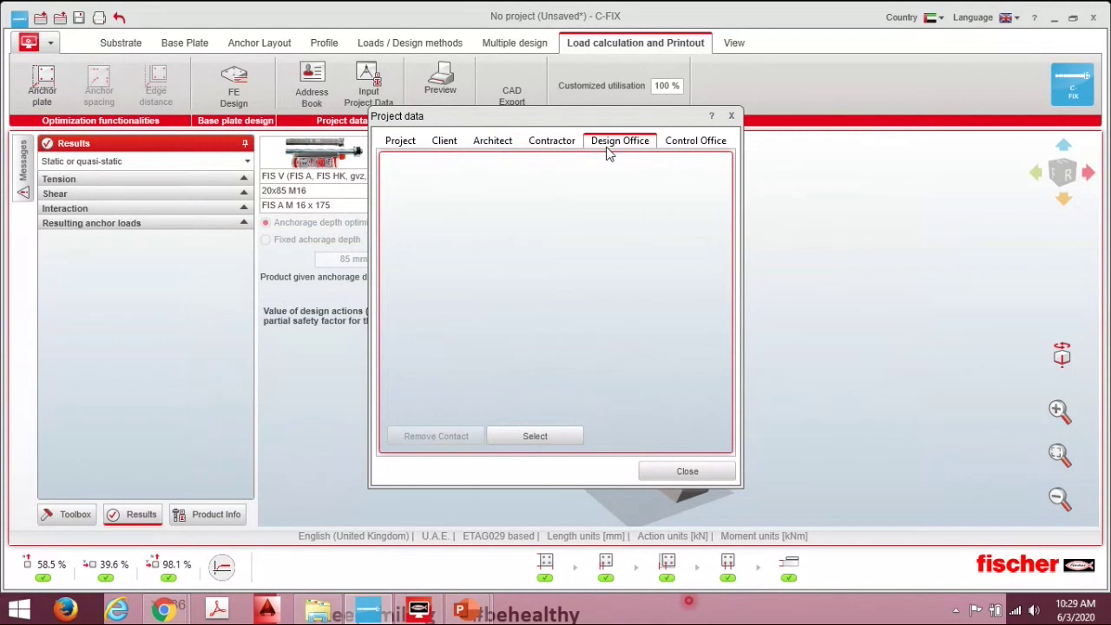
click(534, 436)
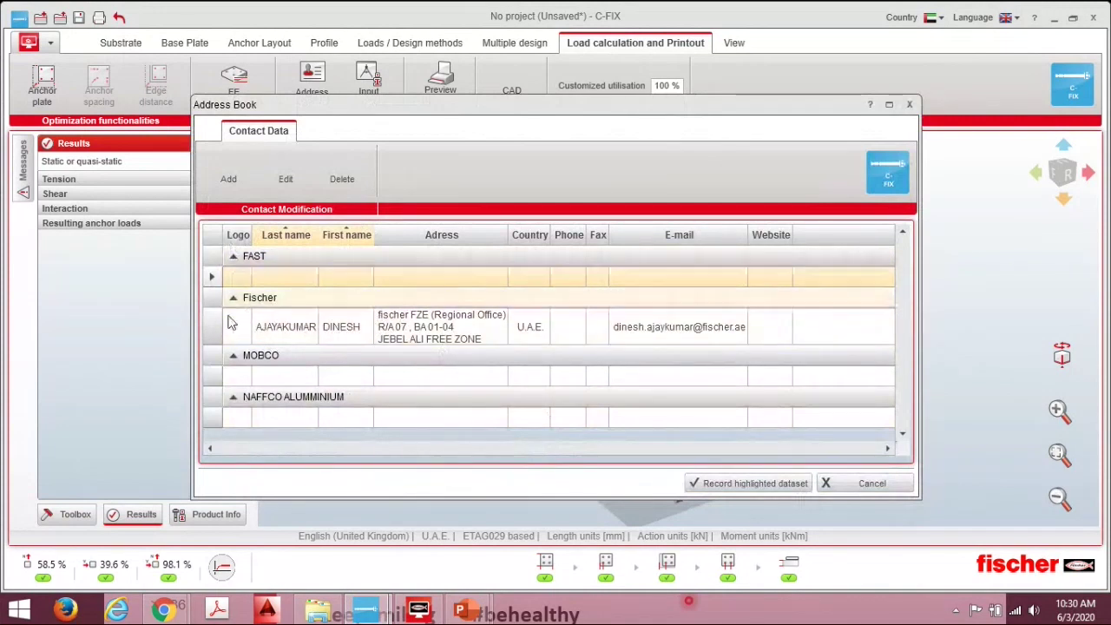
click(230, 180)
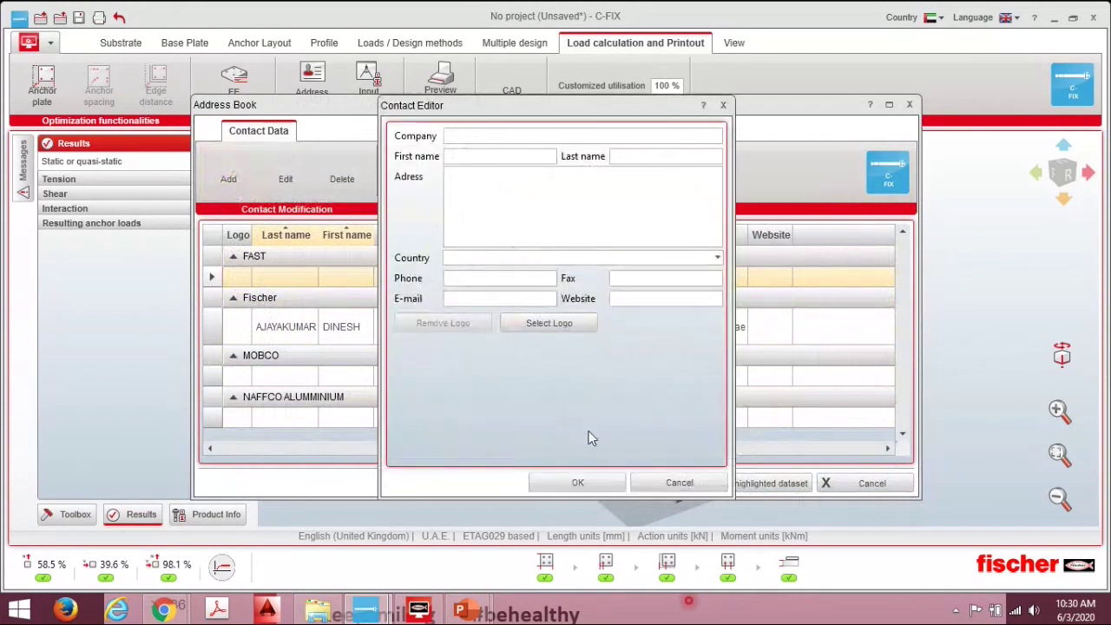
click(677, 483)
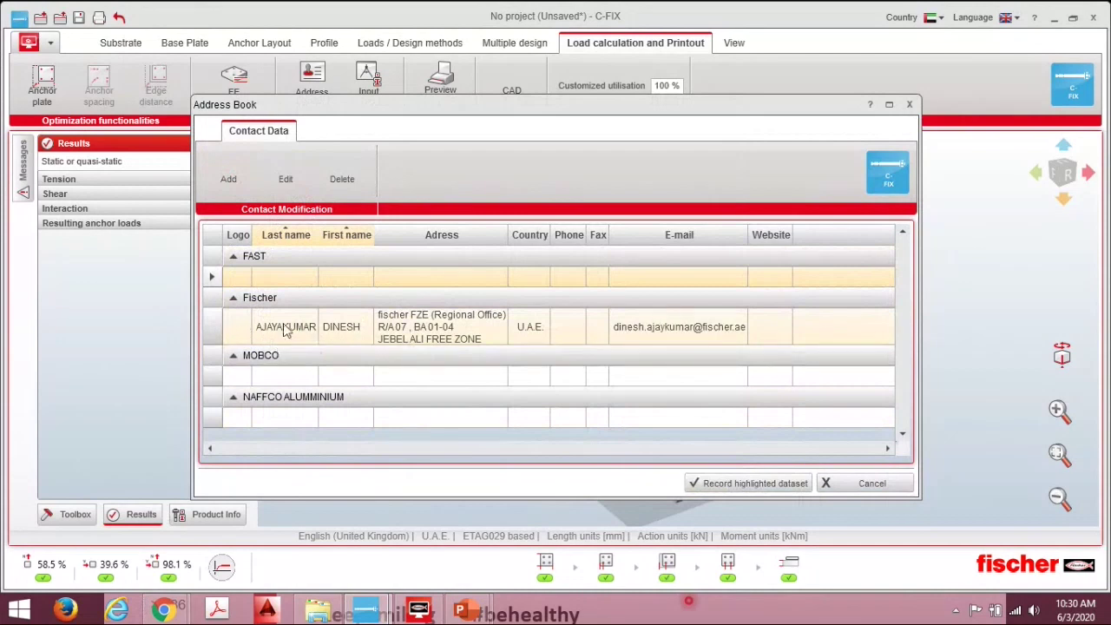
click(399, 343)
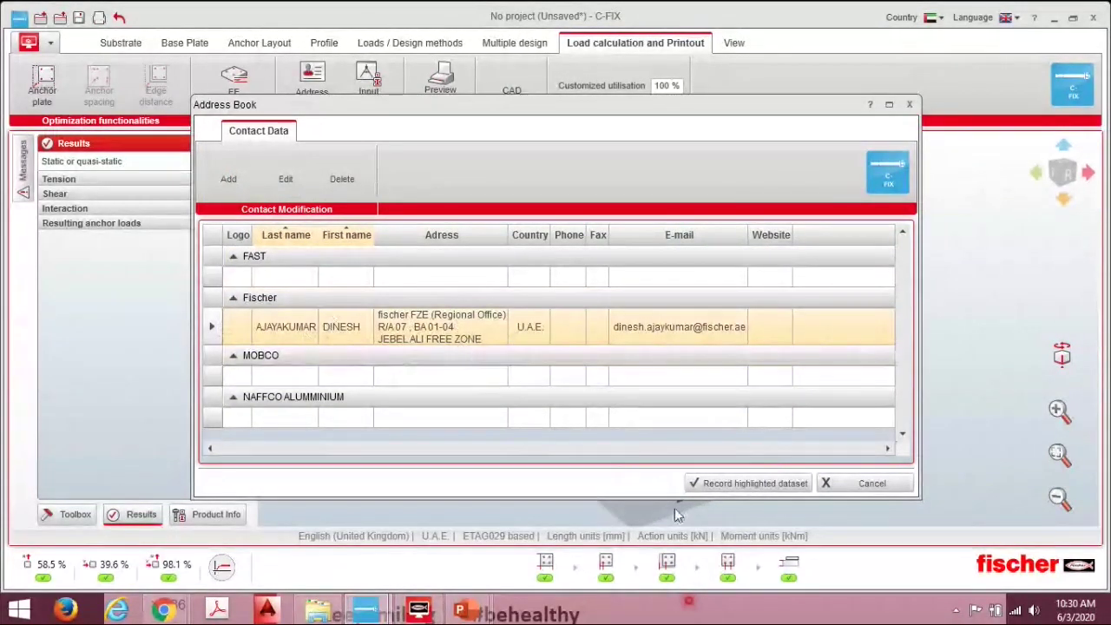
click(725, 483)
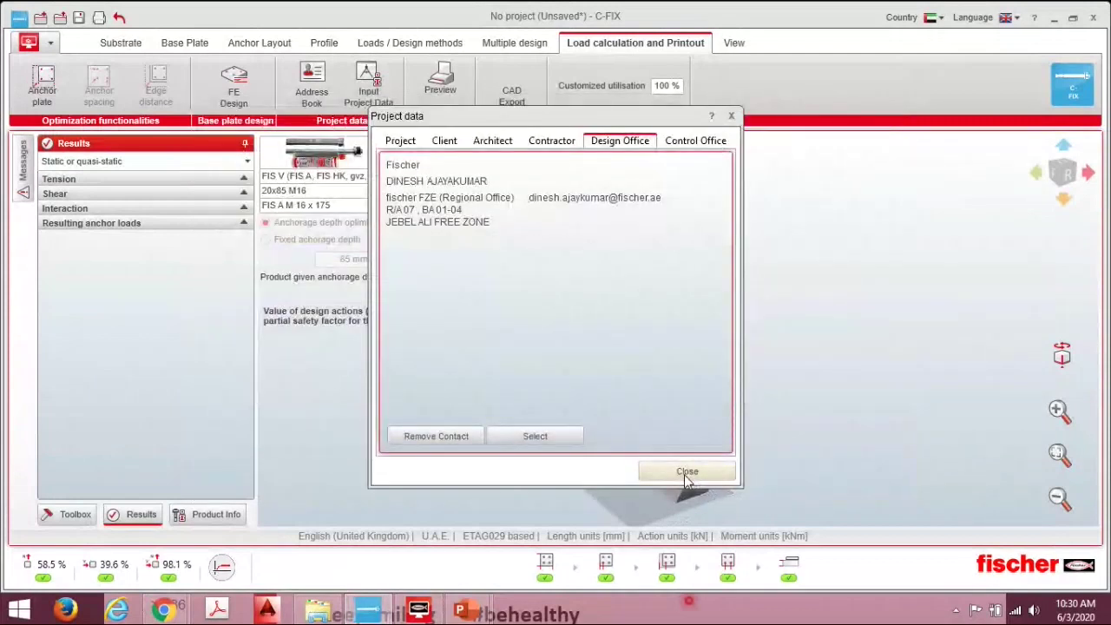
click(686, 472)
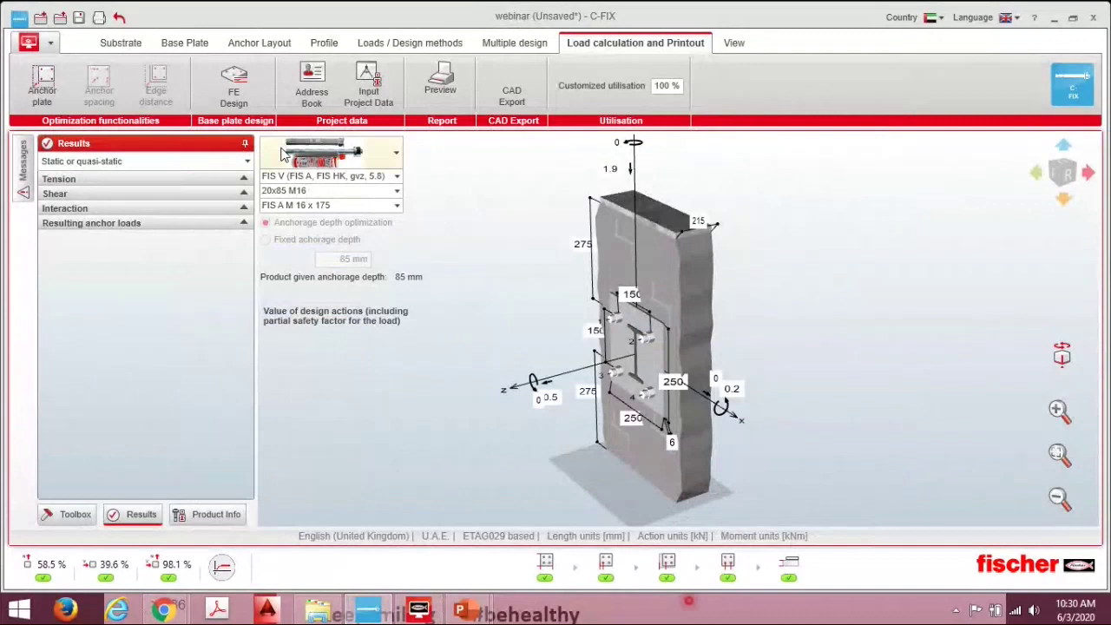
- Generate a full PDF report that includes the FE-calculation of the base plate
click(440, 78)
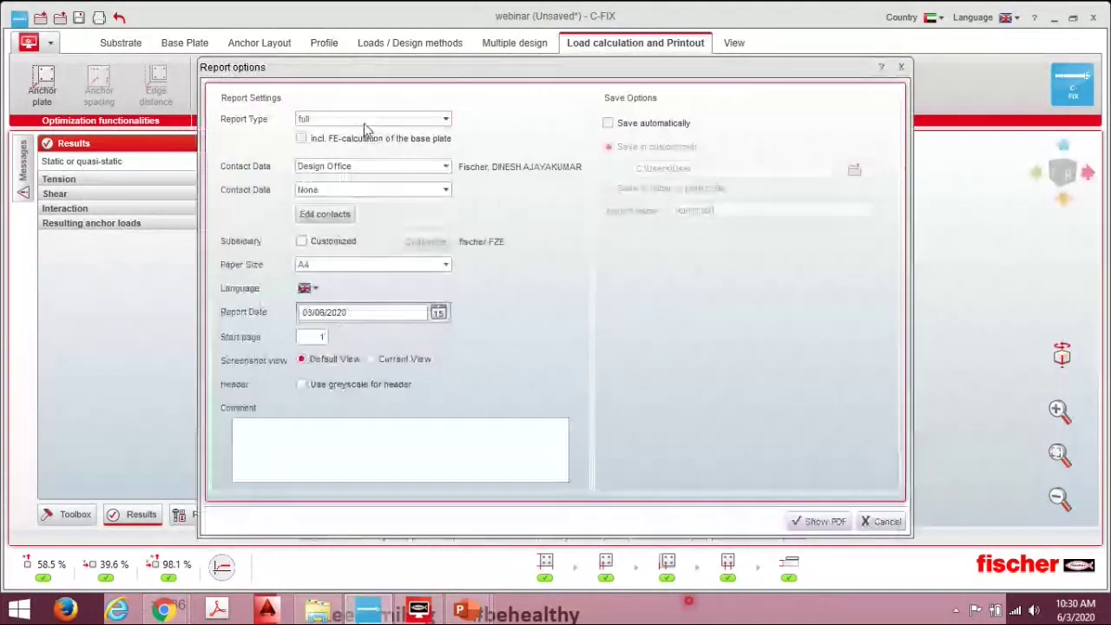
click(363, 121)
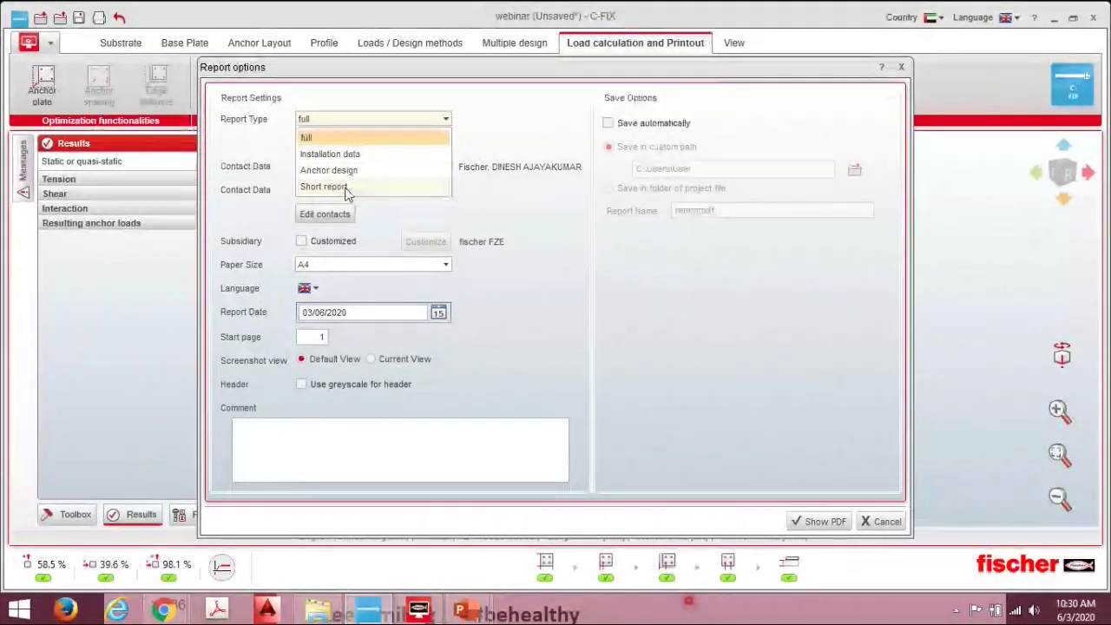
click(330, 141)
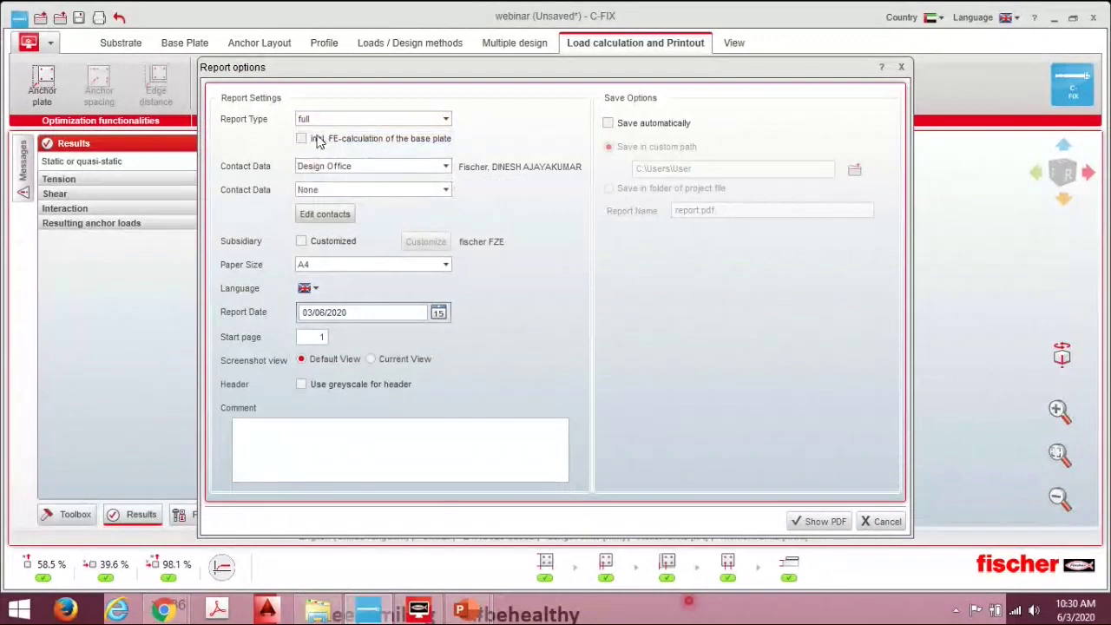
click(301, 142)
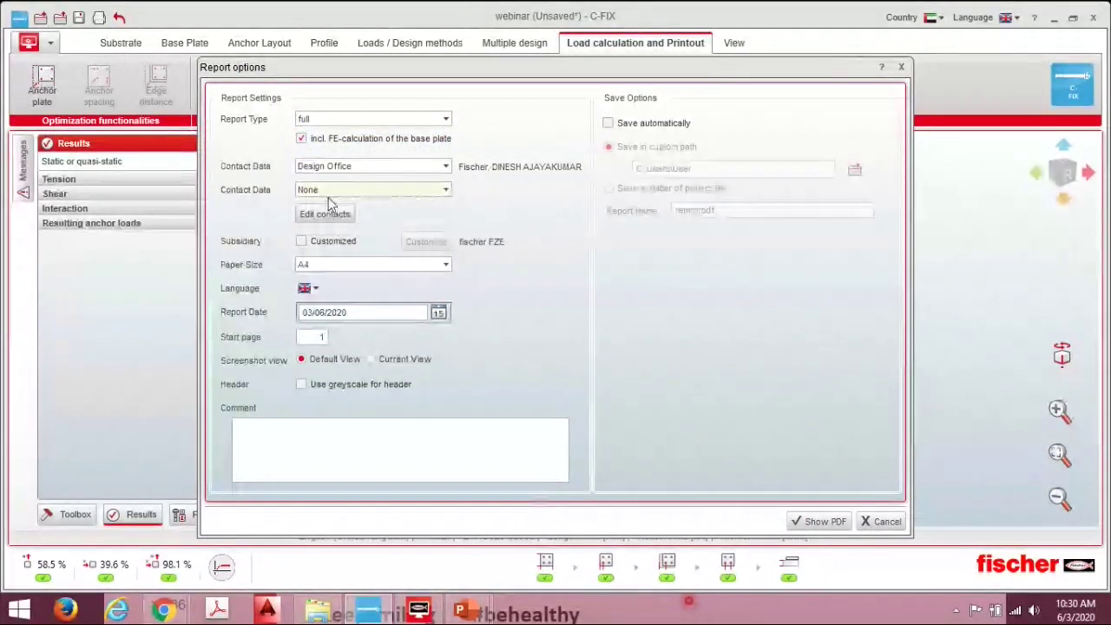
click(799, 531)
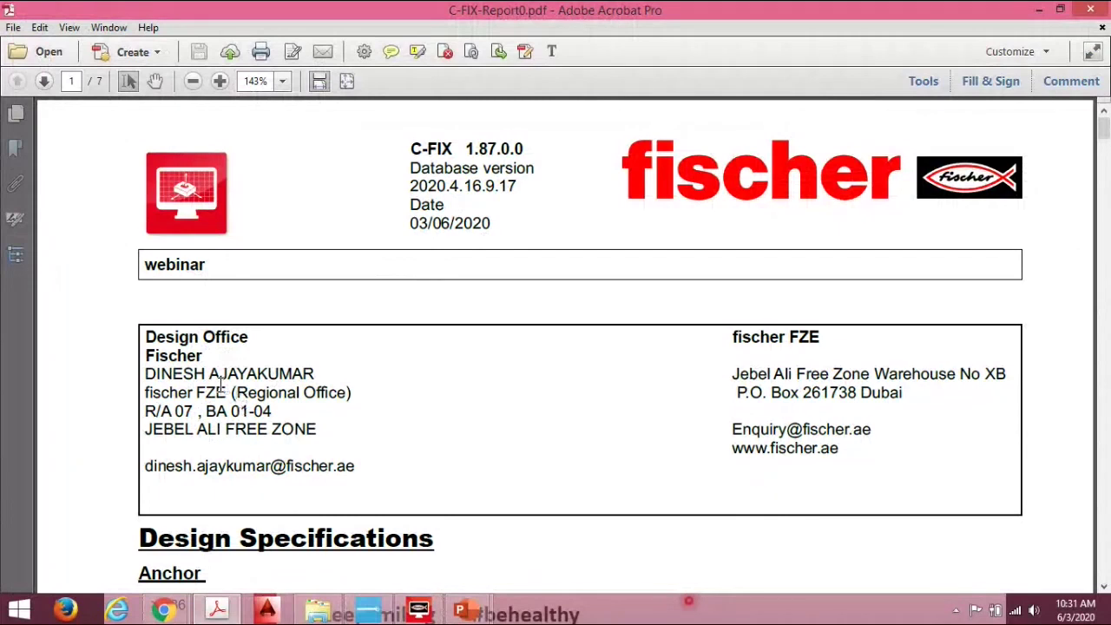
- Examine the anchor data in the report's Design Specifications, including the injection resin and the threaded rod
scroll(388, 280, down, 7)
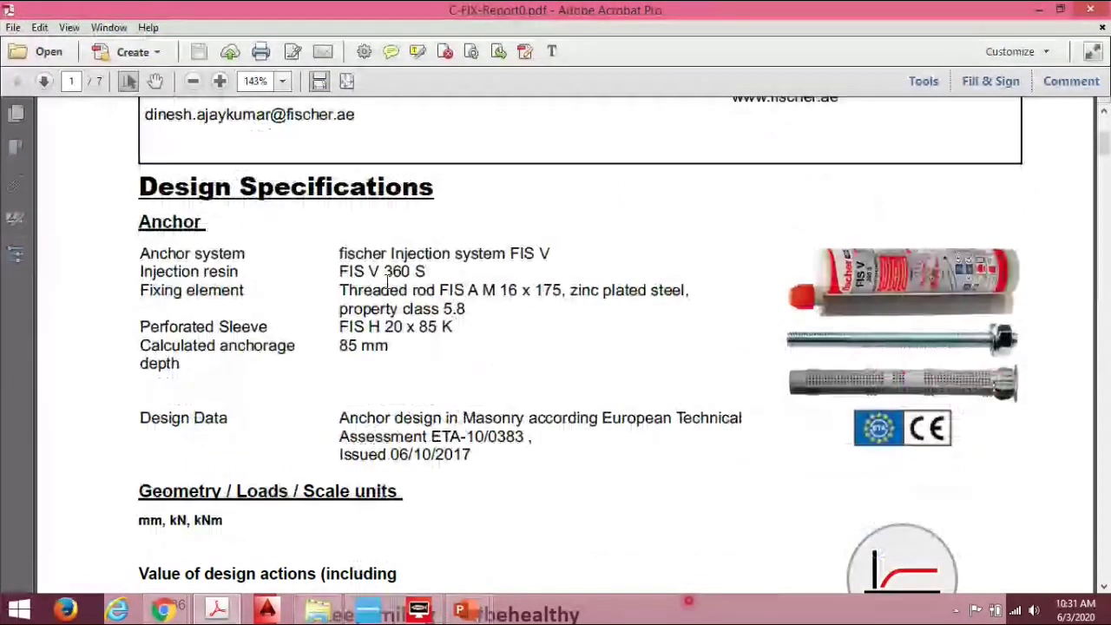
drag(426, 271, 339, 272)
drag(535, 290, 440, 291)
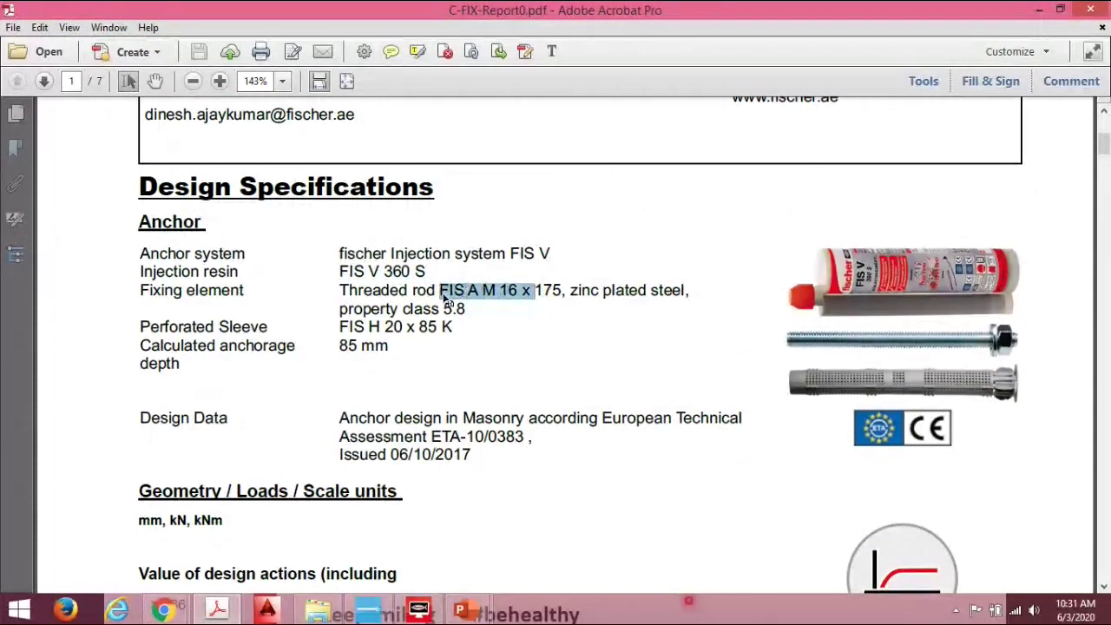
click(330, 368)
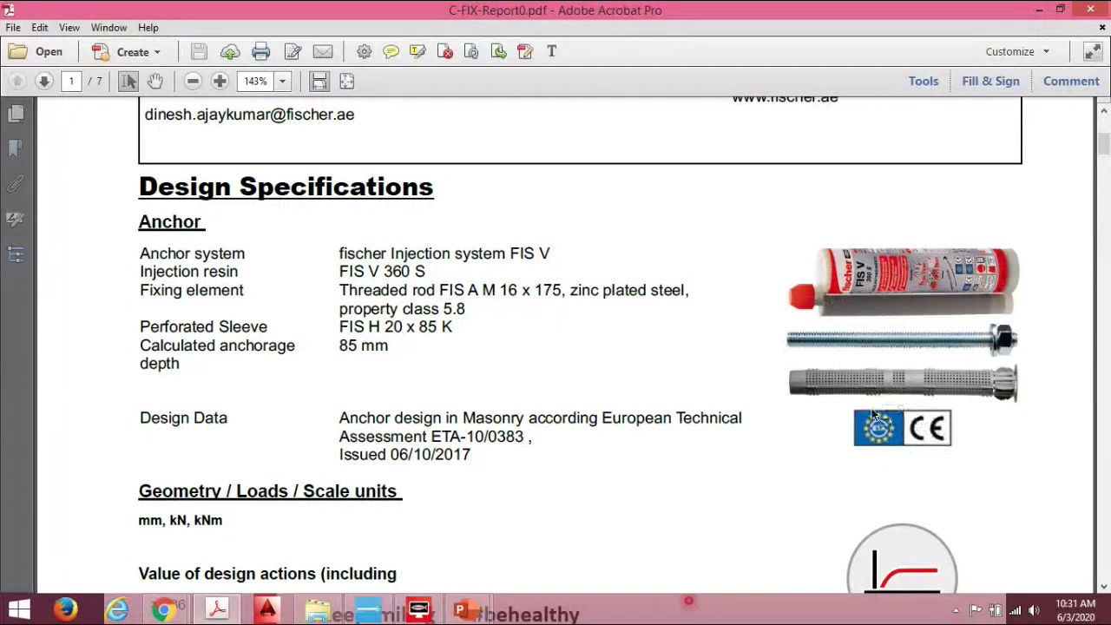
- Review the report's input data and the tension load resistance table, highlighting the brick breakout anchor group row
scroll(550, 399, down, 10)
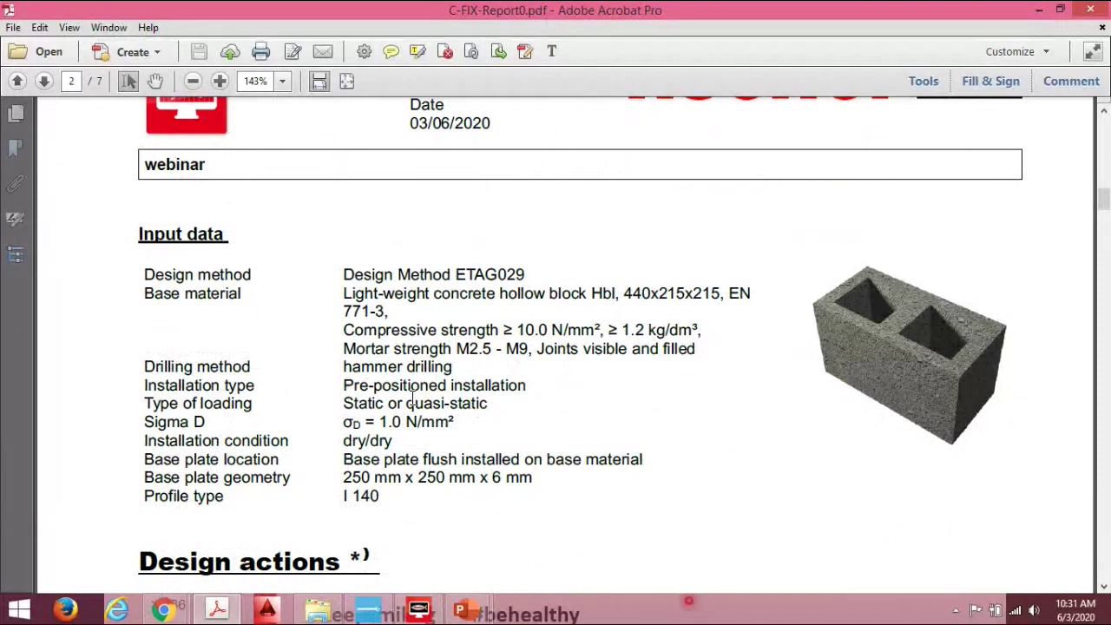
scroll(413, 399, down, 3)
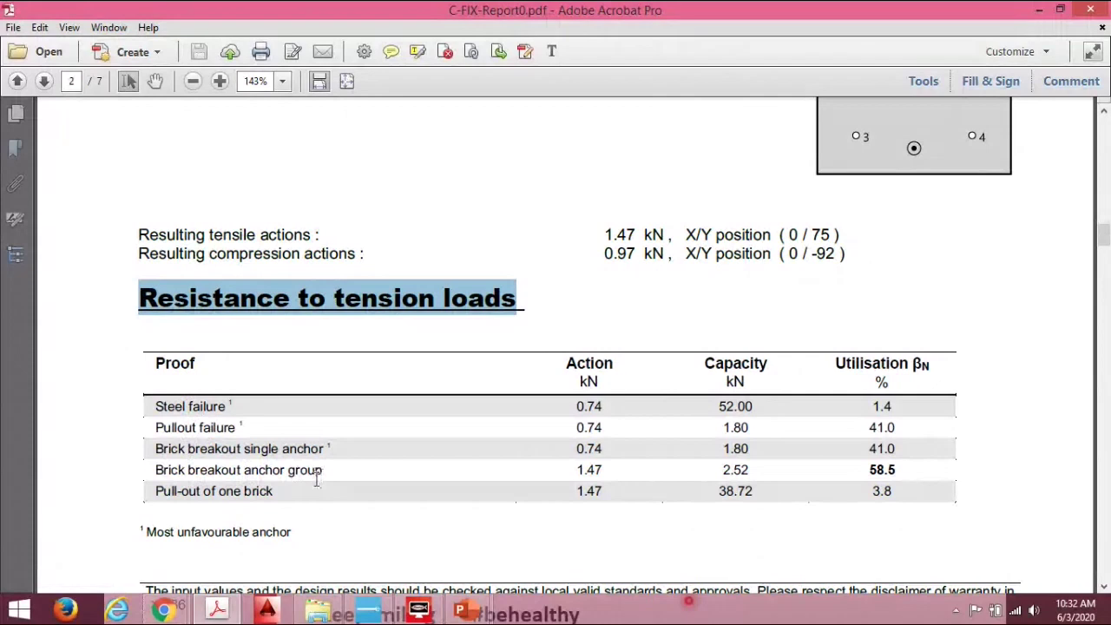
drag(155, 470, 903, 461)
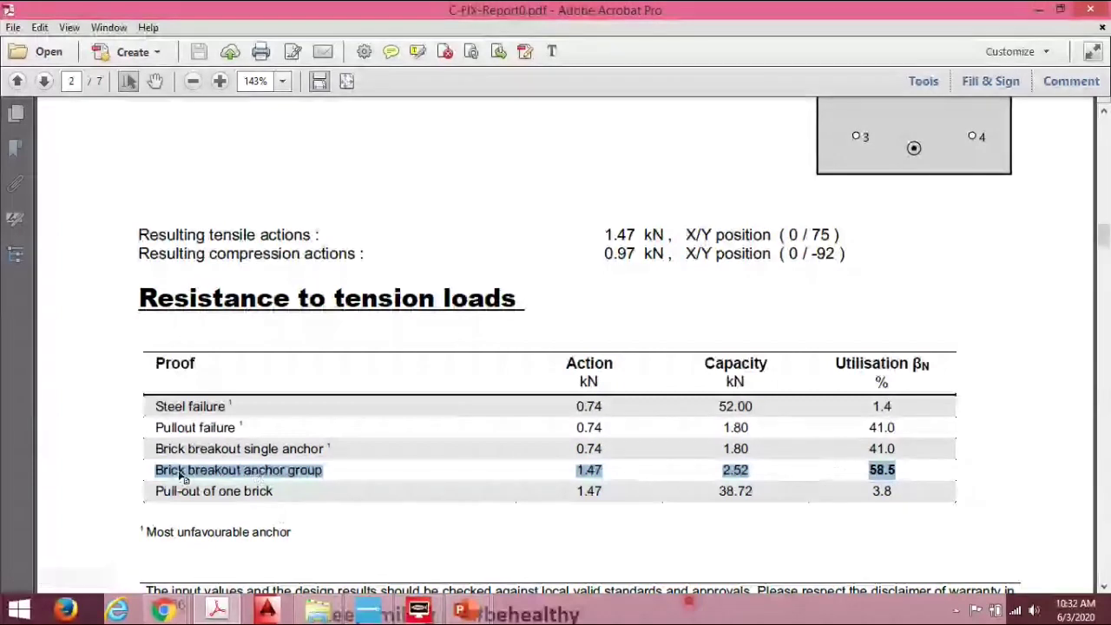
click(448, 479)
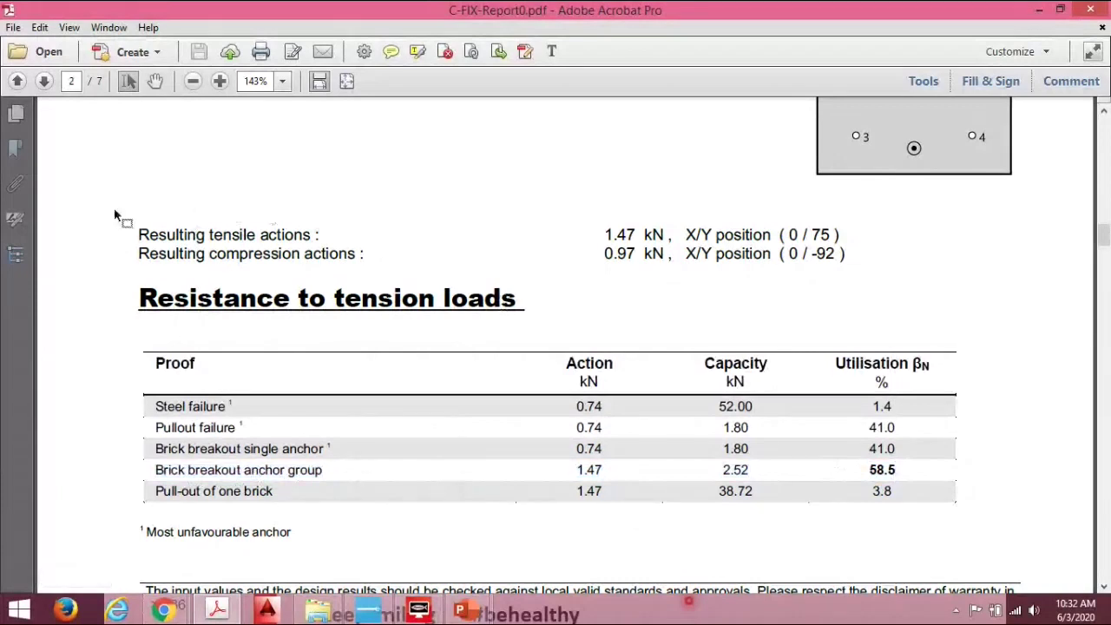
- Examine the detailed tension proofs for steel failure and pullout failure in the report
scroll(257, 298, down, 5)
drag(144, 294, 237, 308)
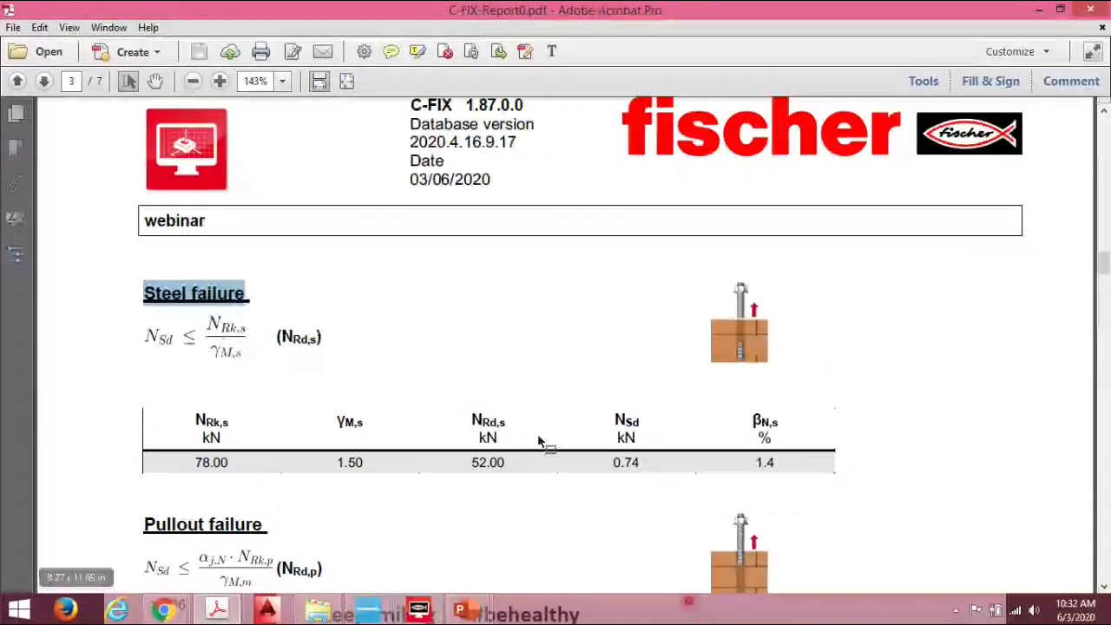
scroll(538, 441, down, 2)
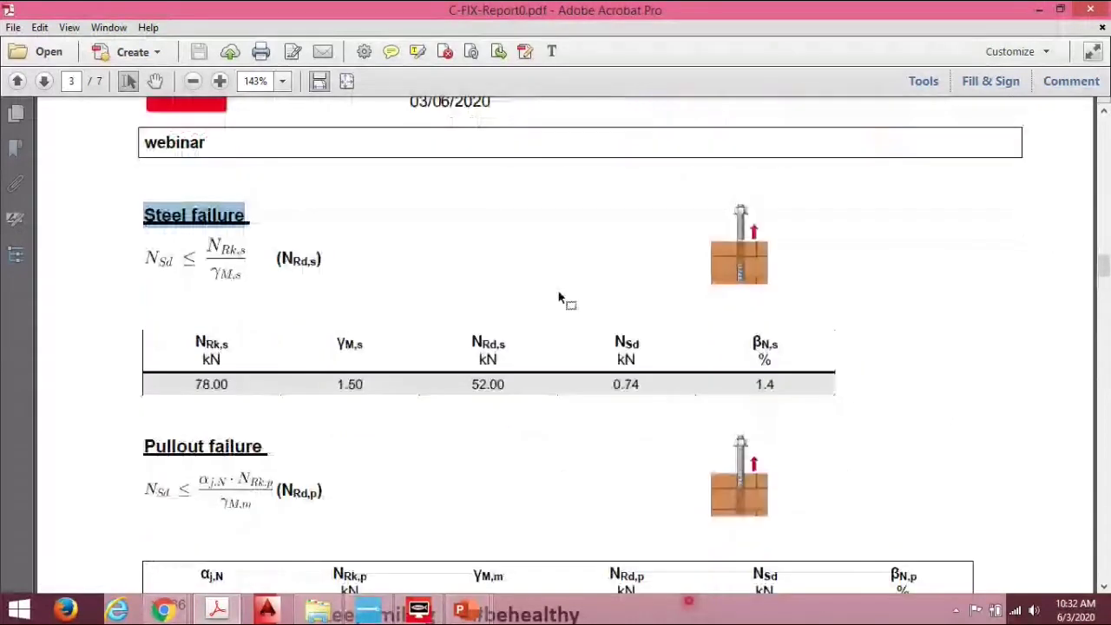
scroll(756, 368, down, 3)
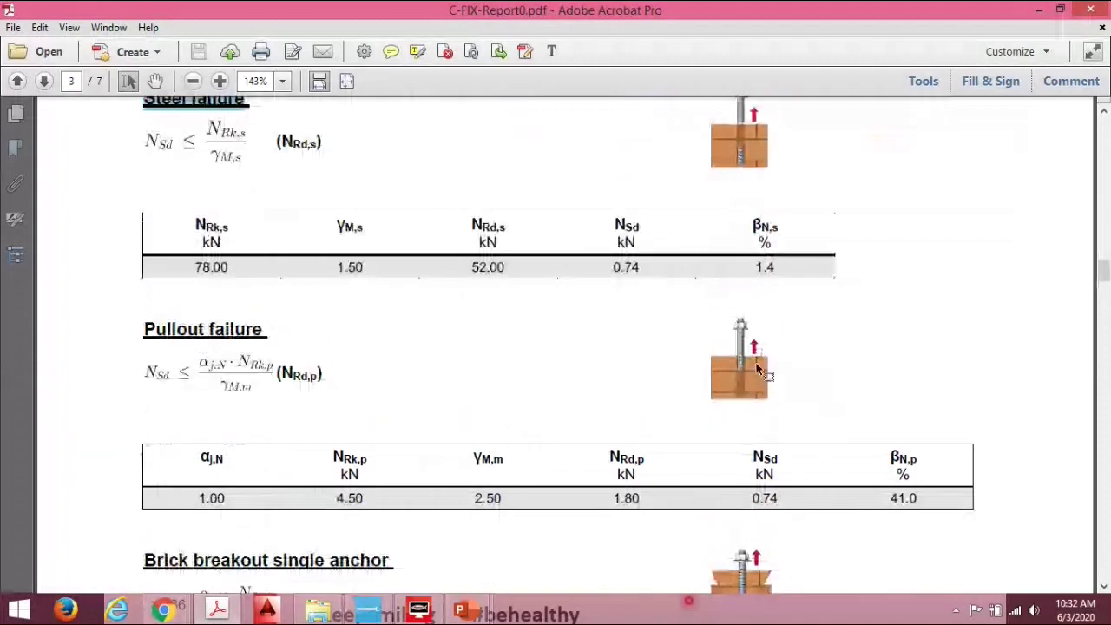
- Examine the resistance to shear loads, including the steel failure and local brick failure proofs for single anchor and anchor group
scroll(757, 369, down, 10)
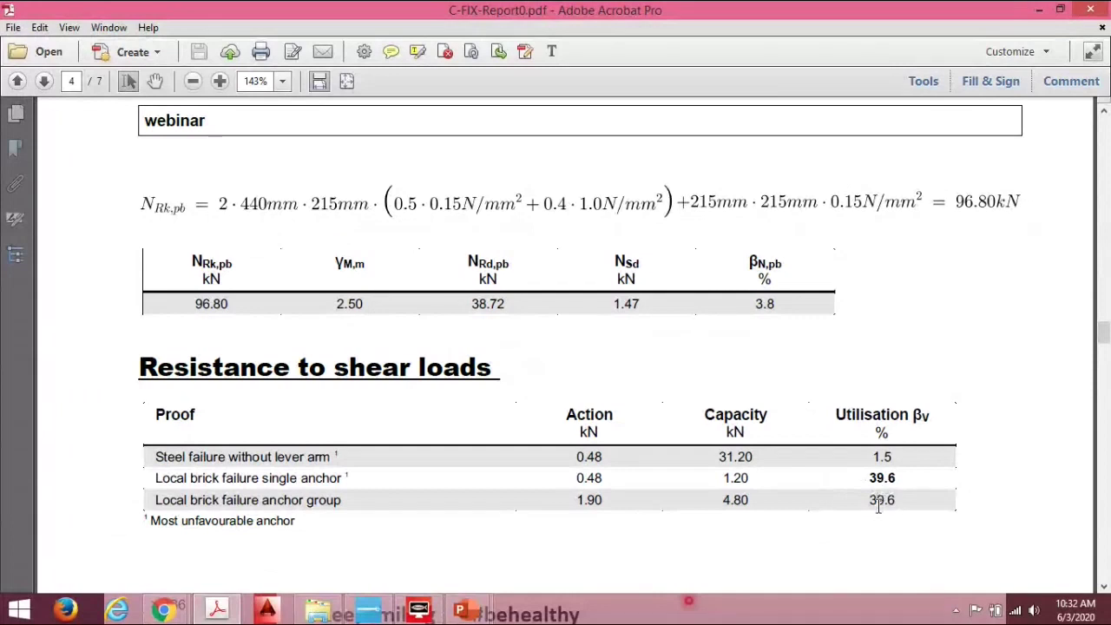
scroll(621, 416, down, 10)
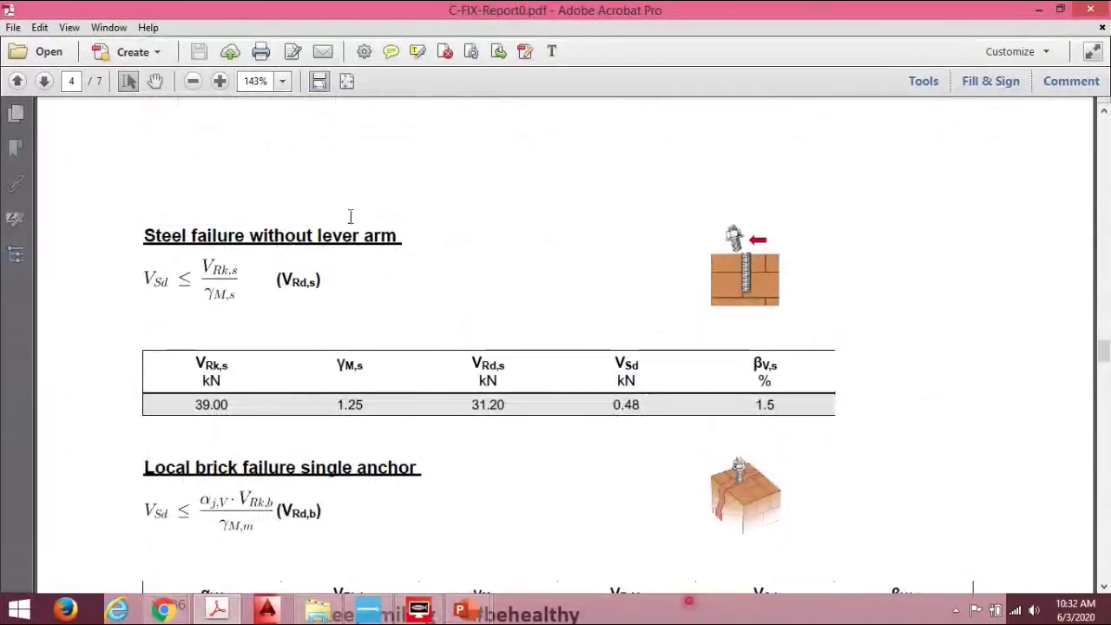
scroll(454, 404, down, 4)
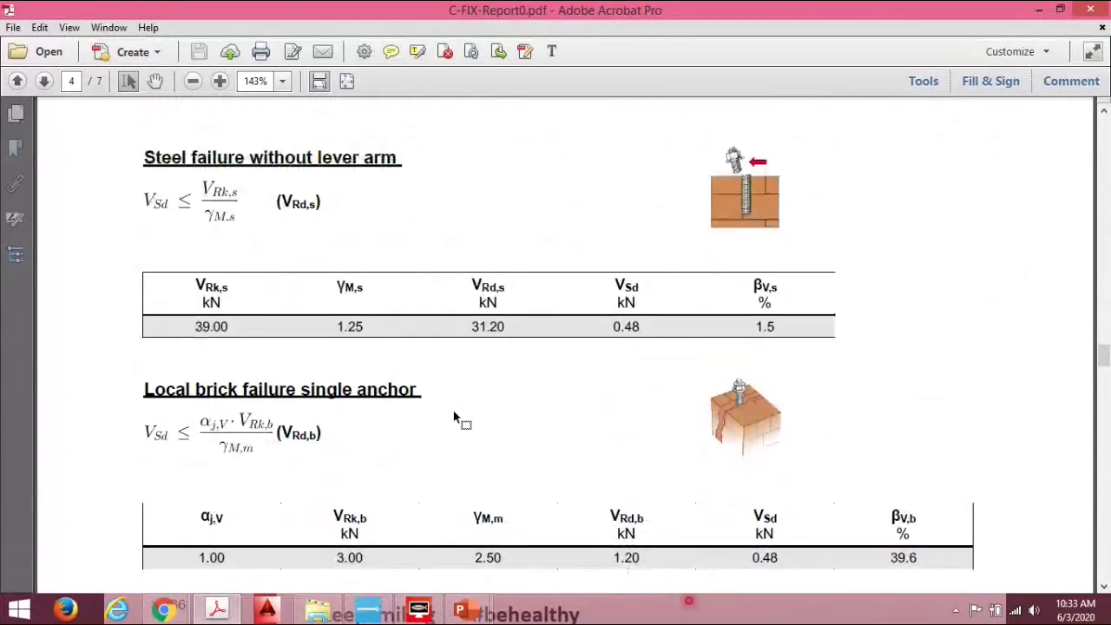
scroll(457, 418, down, 4)
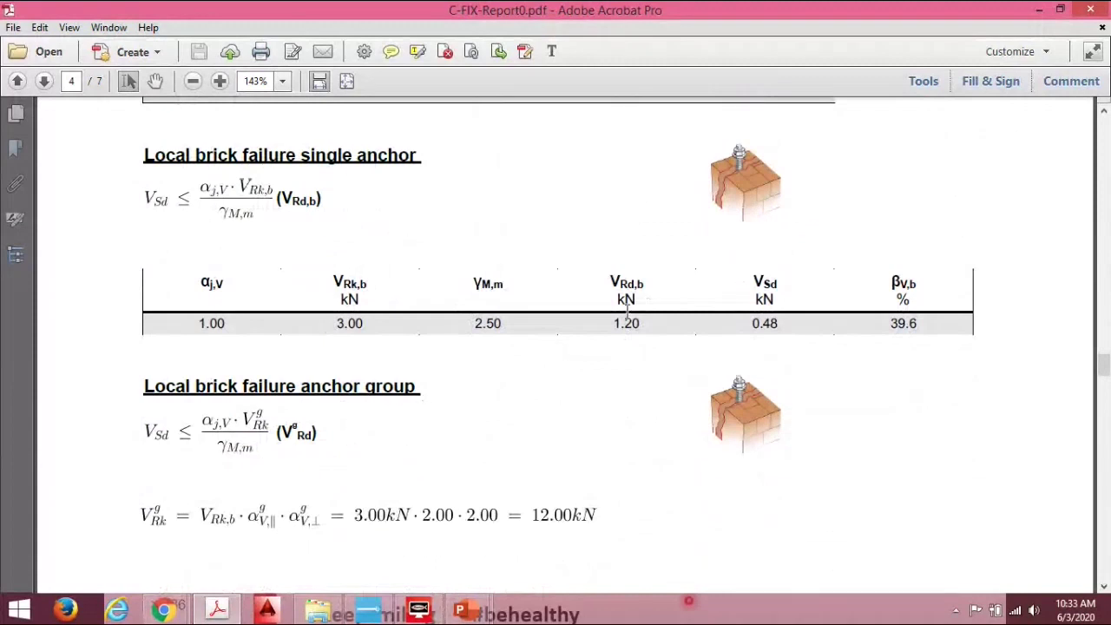
scroll(627, 359, down, 8)
- Review the tension and shear utilisation with the combined load proof, and the base plate thickness results
scroll(627, 362, down, 10)
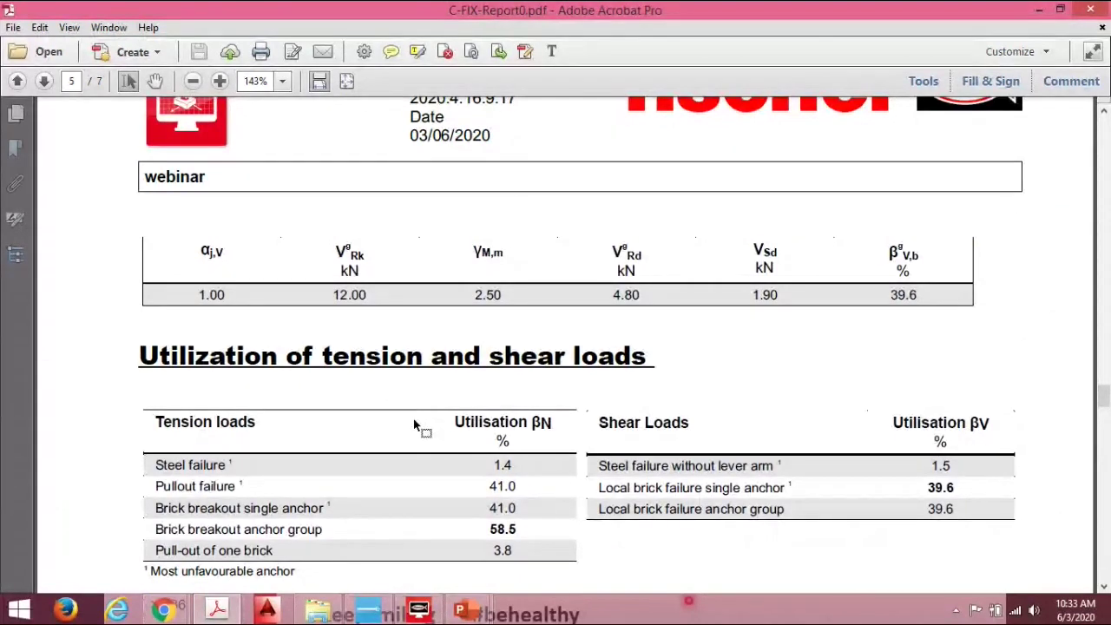
scroll(359, 373, down, 4)
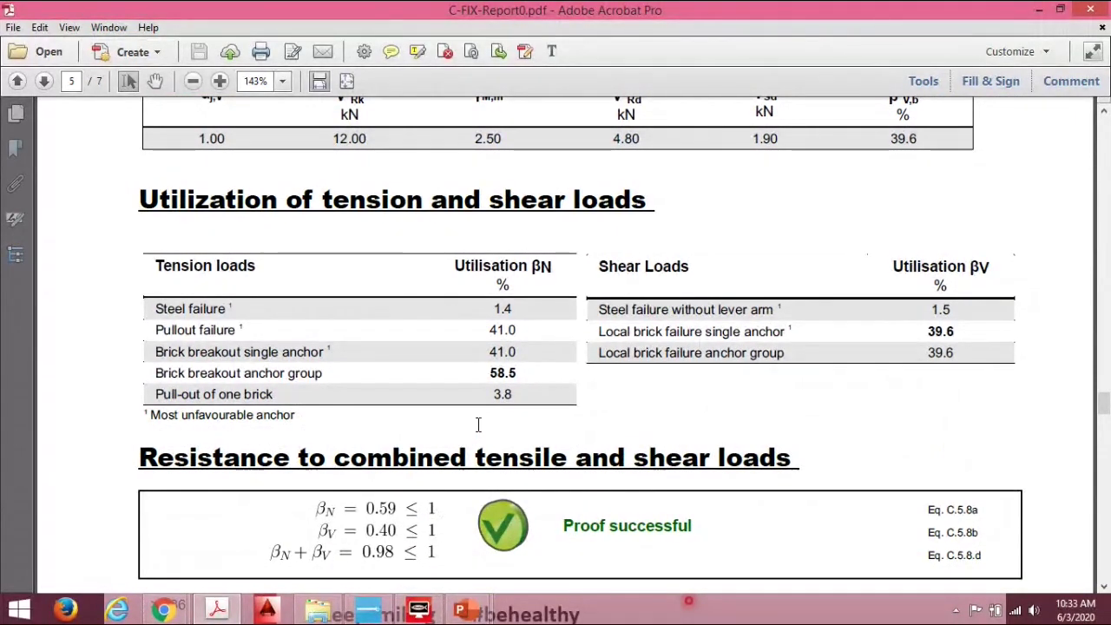
scroll(472, 434, down, 3)
scroll(473, 438, down, 7)
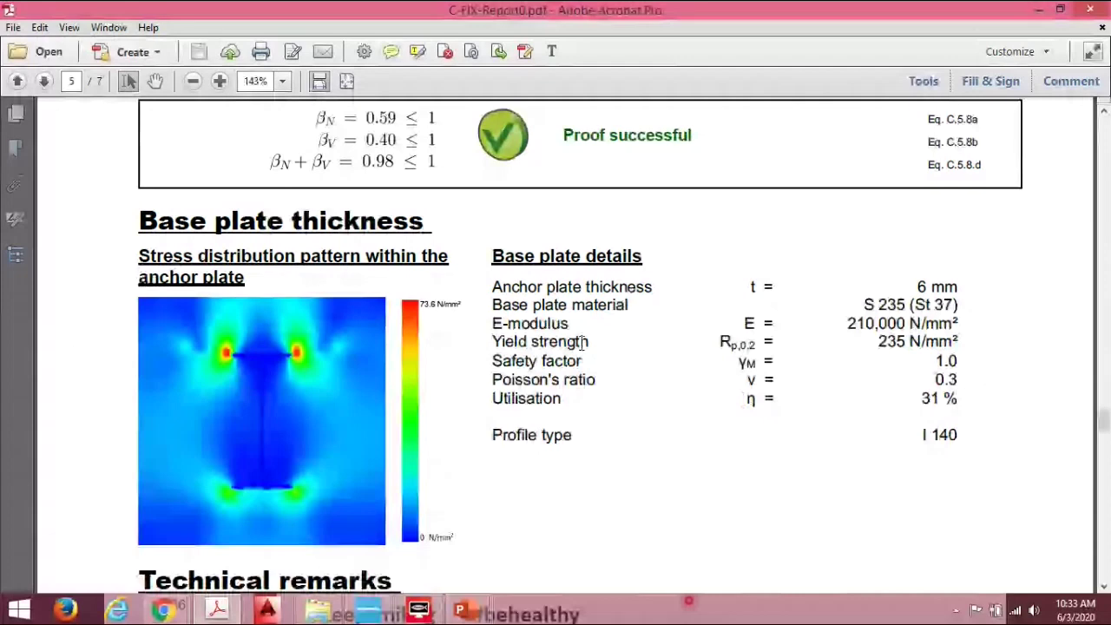
- Review the anchor article list in the installation data and the installation details, highlighting both blocks of text
scroll(583, 342, down, 10)
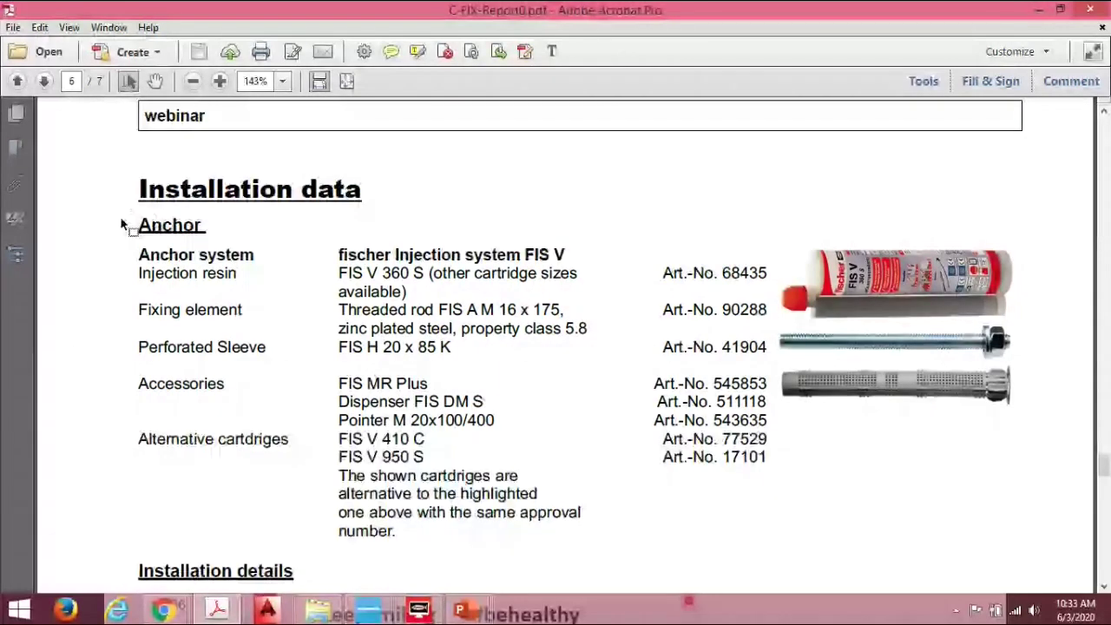
drag(137, 227, 516, 517)
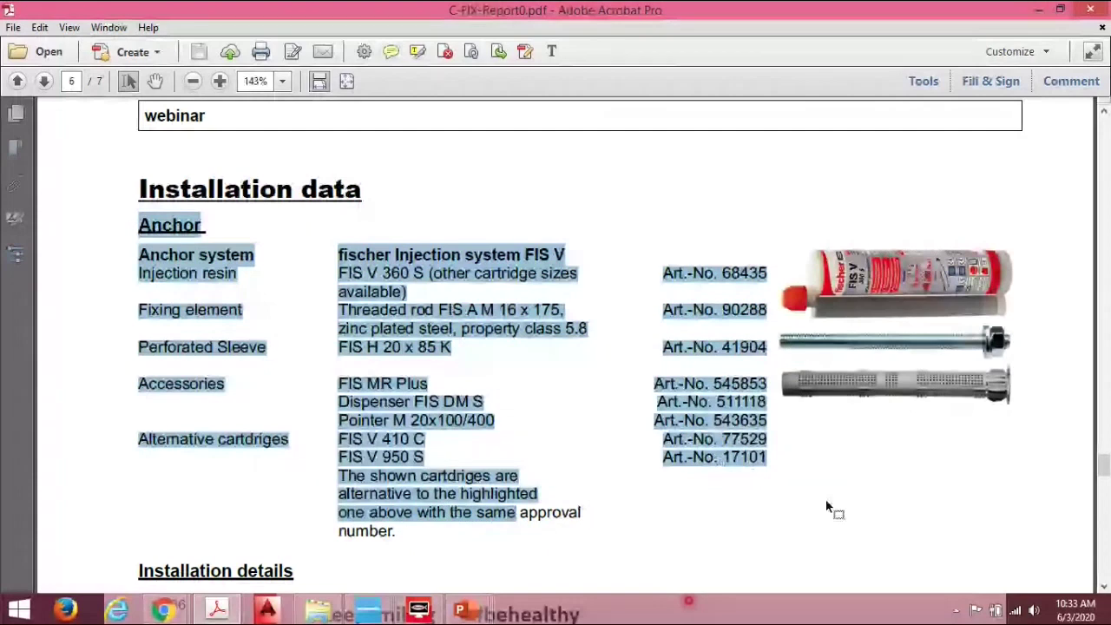
scroll(825, 508, down, 5)
click(397, 360)
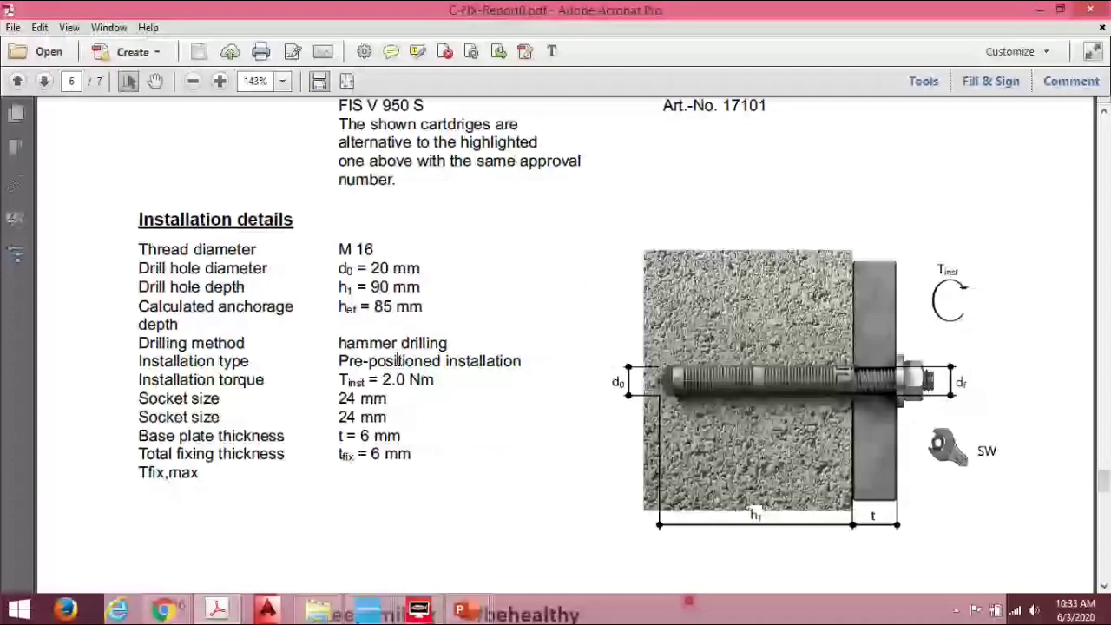
drag(412, 454, 167, 220)
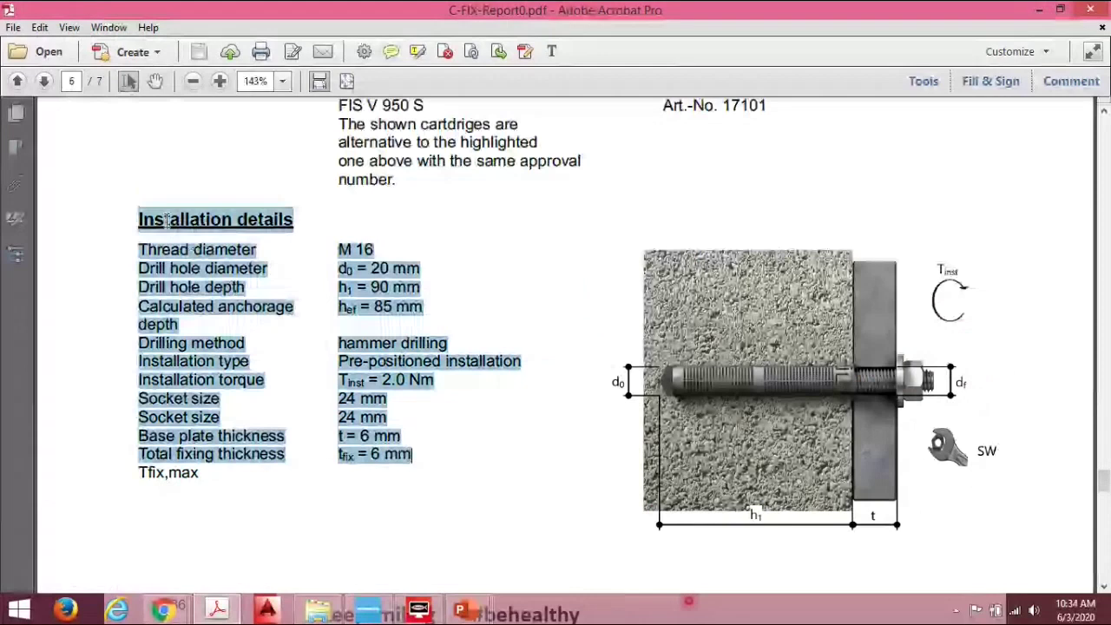